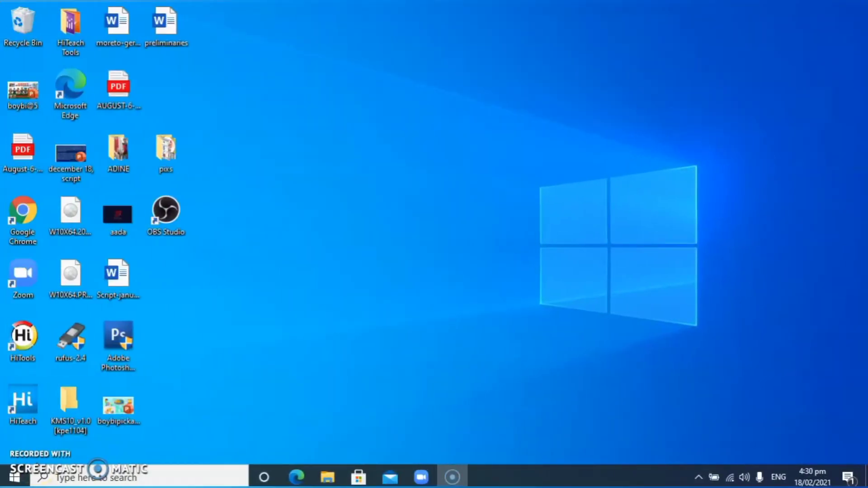
# Find PowerPoint through Windows search ('poww'), launch it and create a blank Presentation1
pyautogui.click(85, 478)
pyautogui.write('poww')
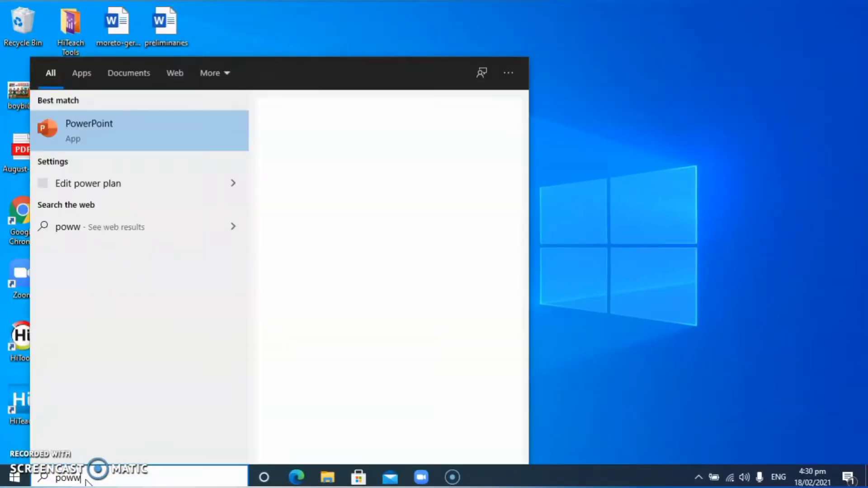
pyautogui.click(137, 130)
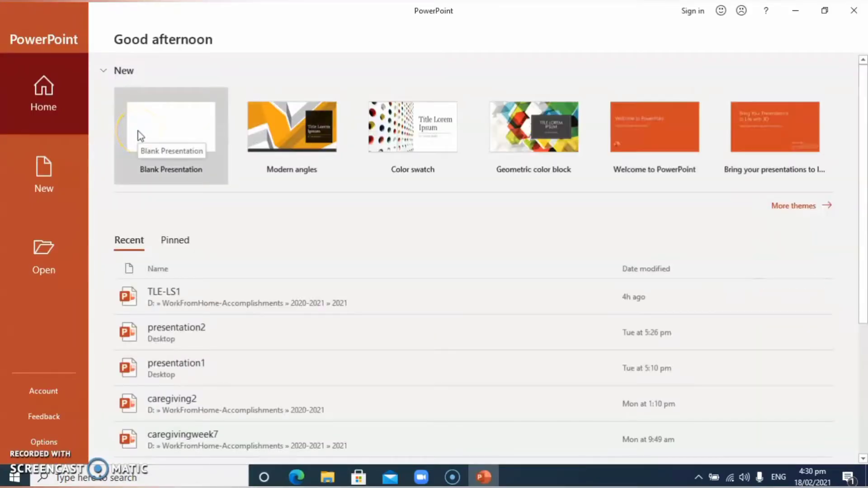
pyautogui.click(138, 131)
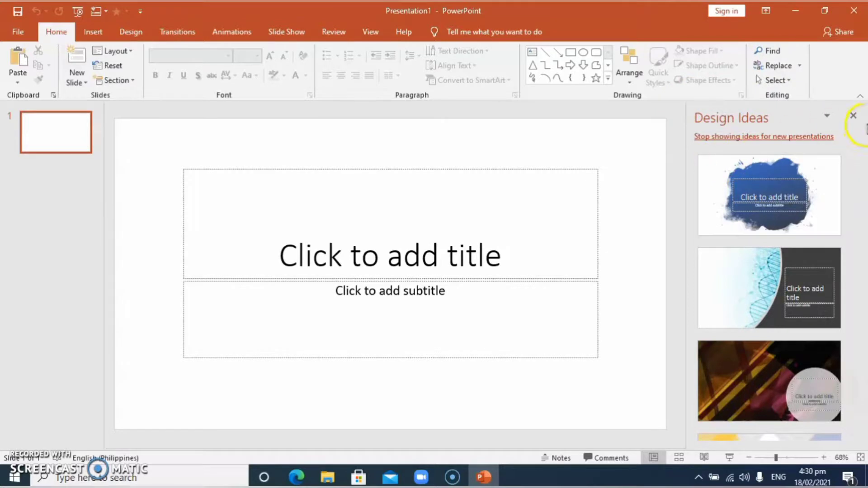
# Close the Design Ideas pane and switch slide 1 to the Blank layout
pyautogui.click(854, 116)
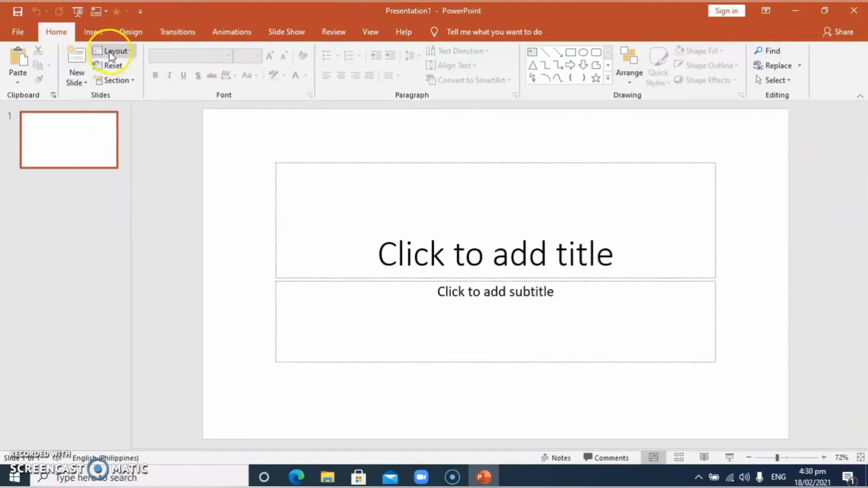
pyautogui.click(113, 51)
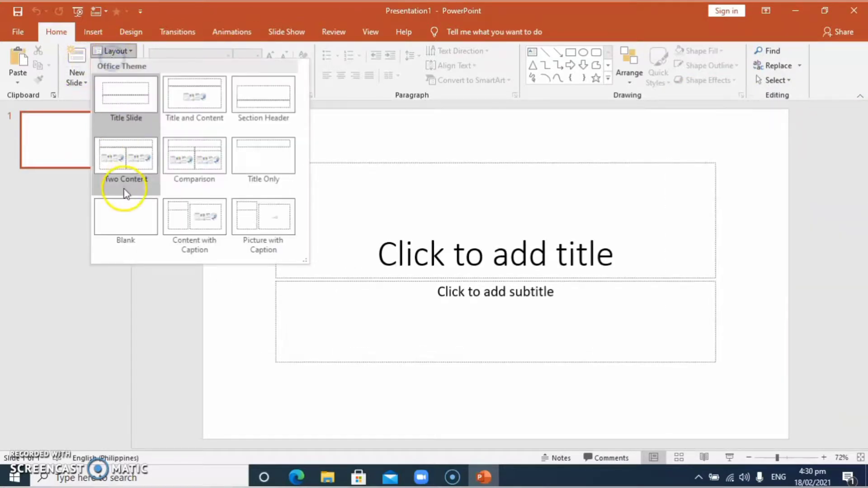
pyautogui.click(122, 213)
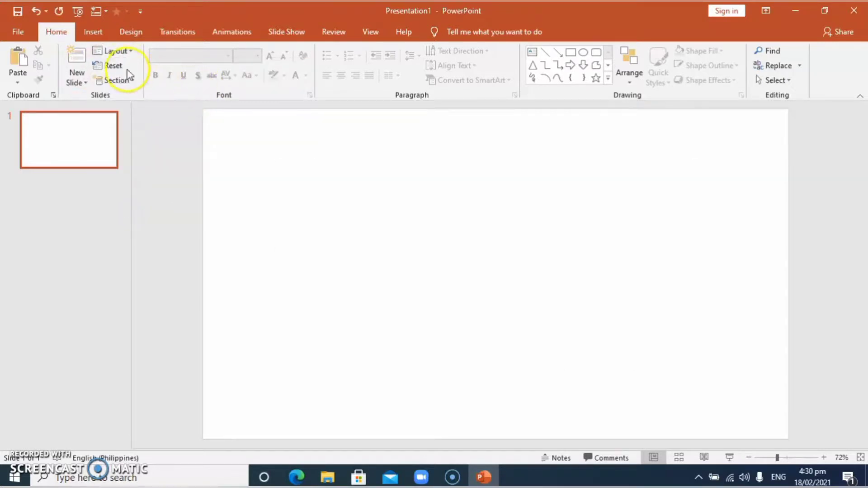
# Insert the giphy welcome image from Desktop\pixs, move it upper left and widen it to 17.06 cm
pyautogui.click(93, 32)
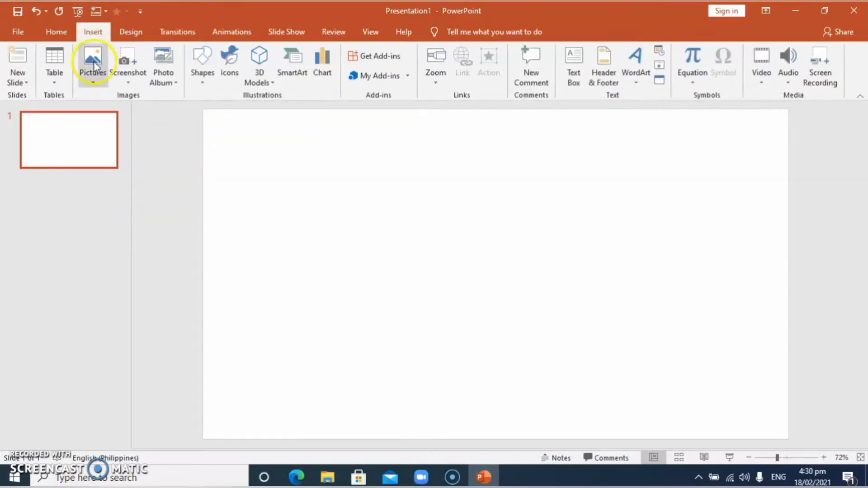
pyautogui.click(94, 65)
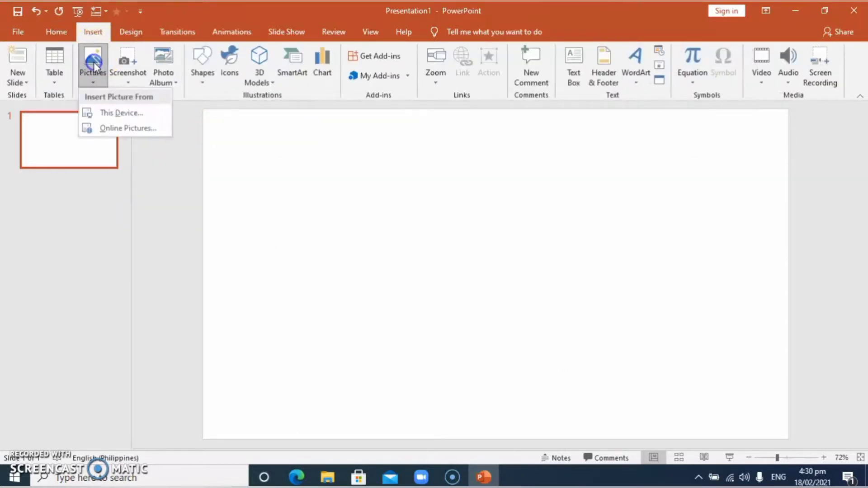
pyautogui.click(116, 114)
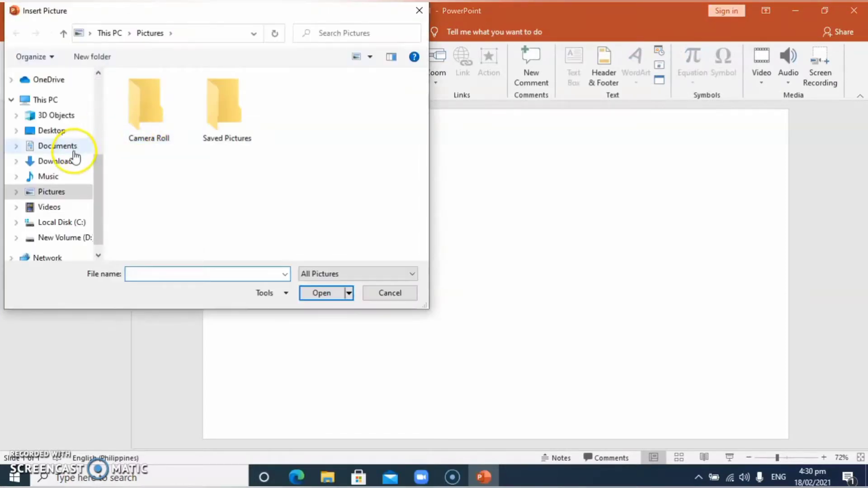
pyautogui.click(62, 131)
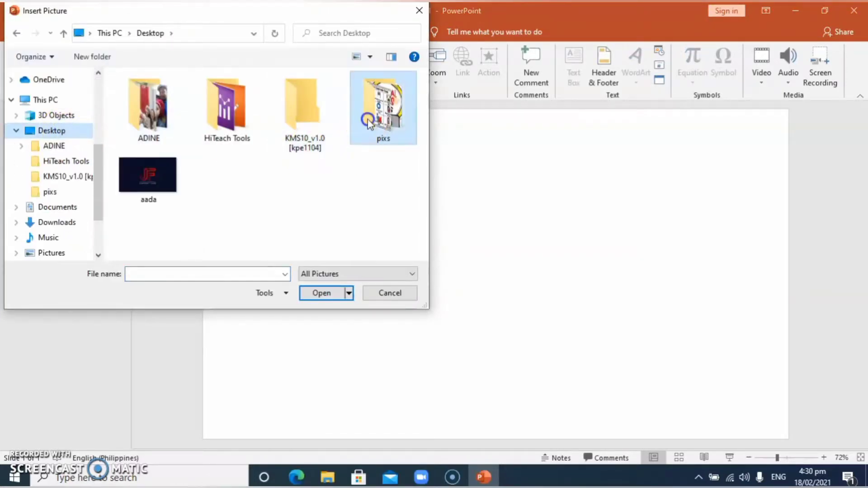
pyautogui.doubleClick(383, 107)
pyautogui.click(175, 121)
pyautogui.click(324, 293)
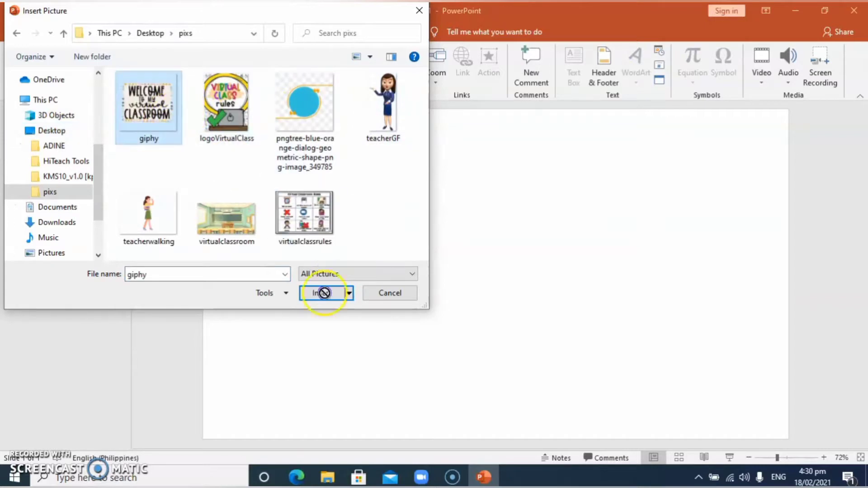
pyautogui.moveTo(462, 219); pyautogui.dragTo(308, 171)
pyautogui.moveTo(443, 219); pyautogui.dragTo(519, 219)
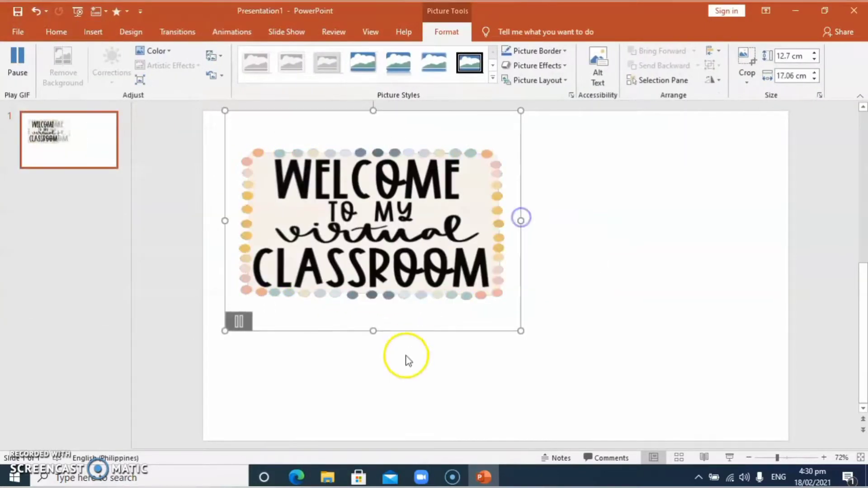
pyautogui.click(400, 373)
# Insert the teacherGF picture from the same folder beside the welcome graphic
pyautogui.click(93, 31)
pyautogui.click(91, 72)
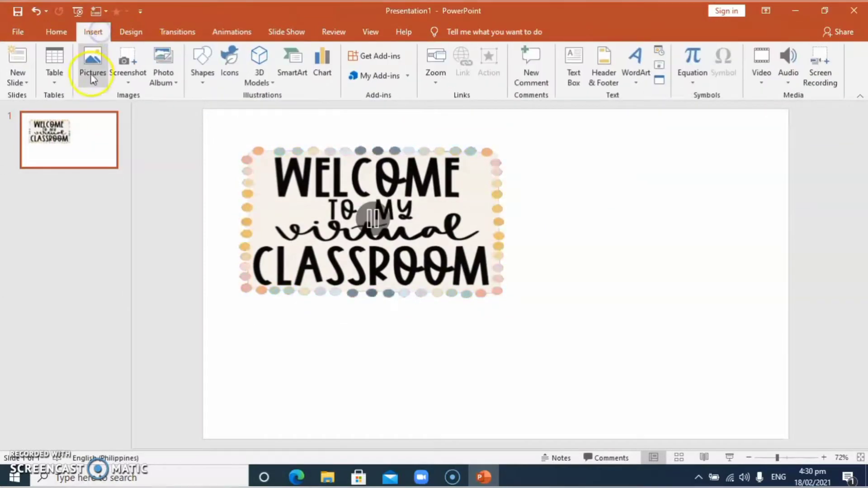
pyautogui.click(111, 112)
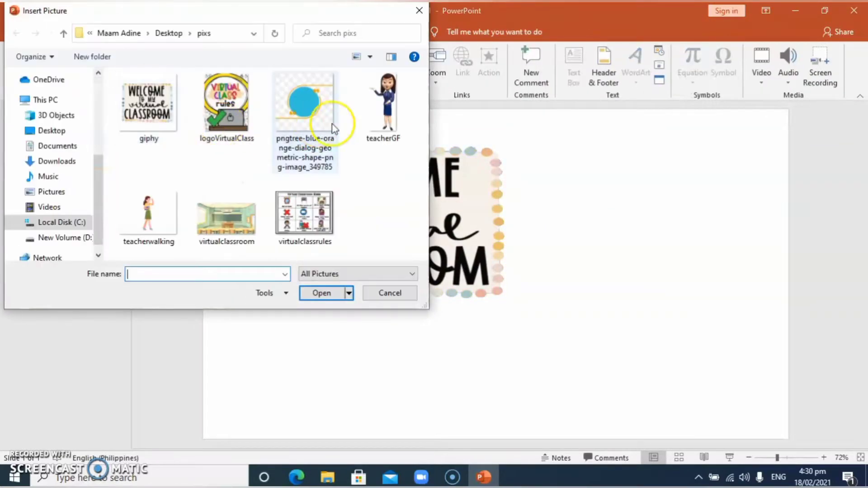
pyautogui.click(387, 118)
pyautogui.click(325, 293)
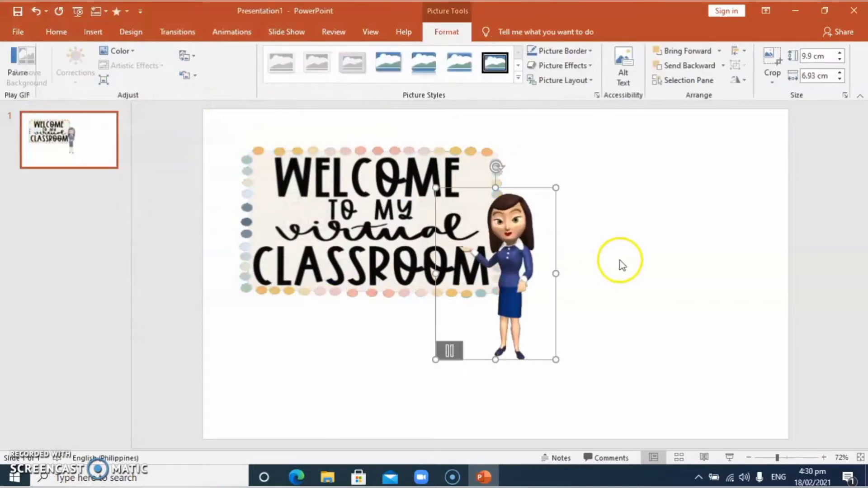
pyautogui.click(520, 391)
pyautogui.click(76, 82)
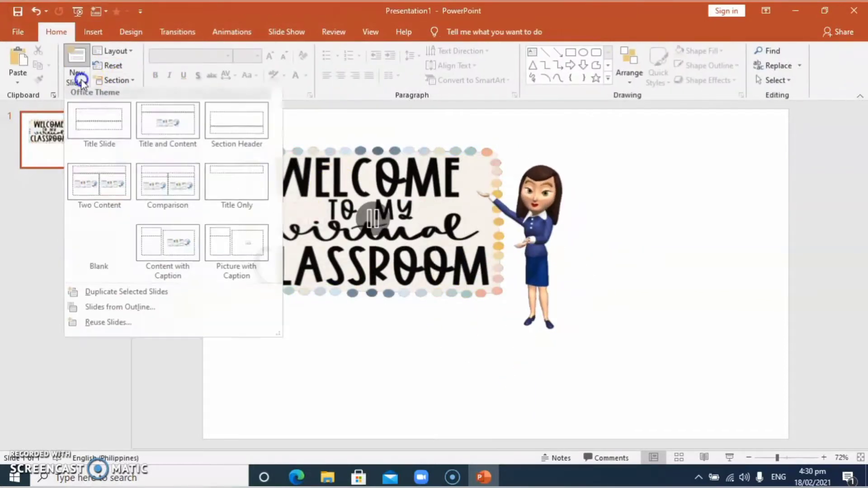
# Add blank slide 2 with the virtualclassrules picture, shrunk to 13.92 × 18.55 cm and moved upper left
pyautogui.click(112, 246)
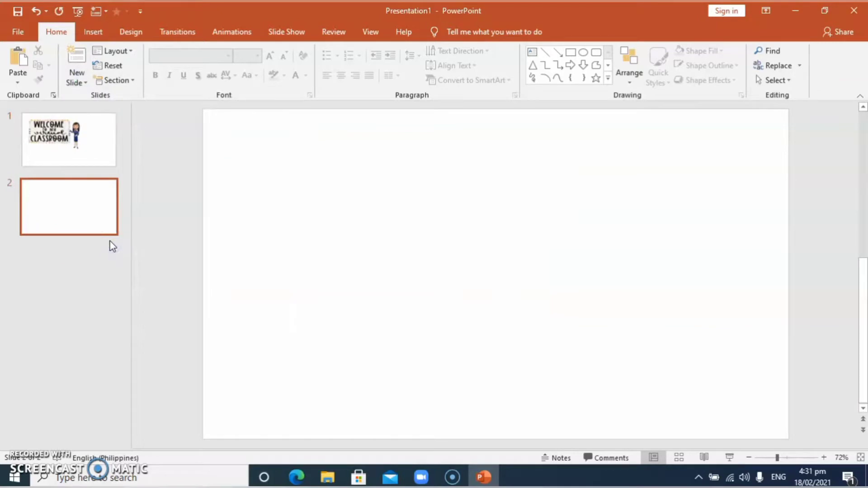
pyautogui.click(93, 31)
pyautogui.click(93, 80)
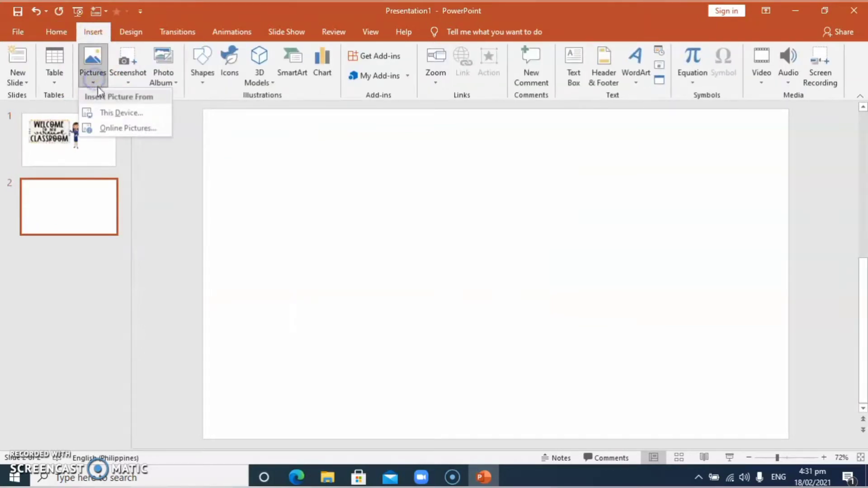
pyautogui.click(108, 112)
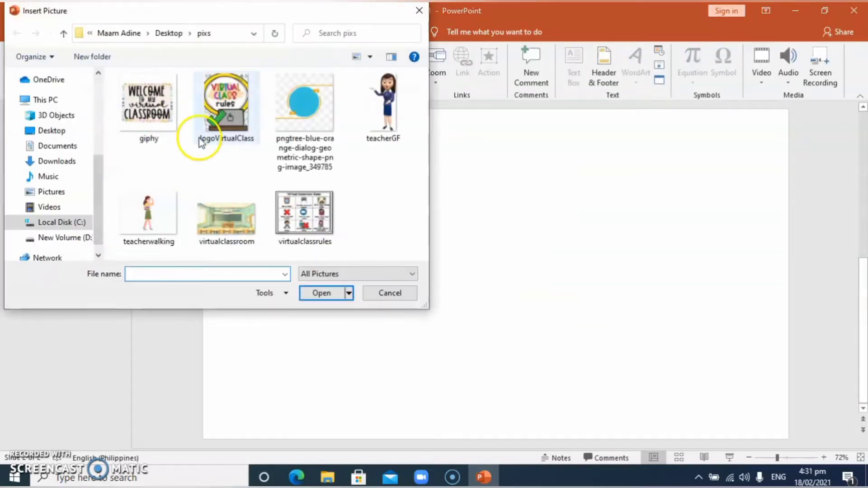
pyautogui.click(302, 212)
pyautogui.click(319, 291)
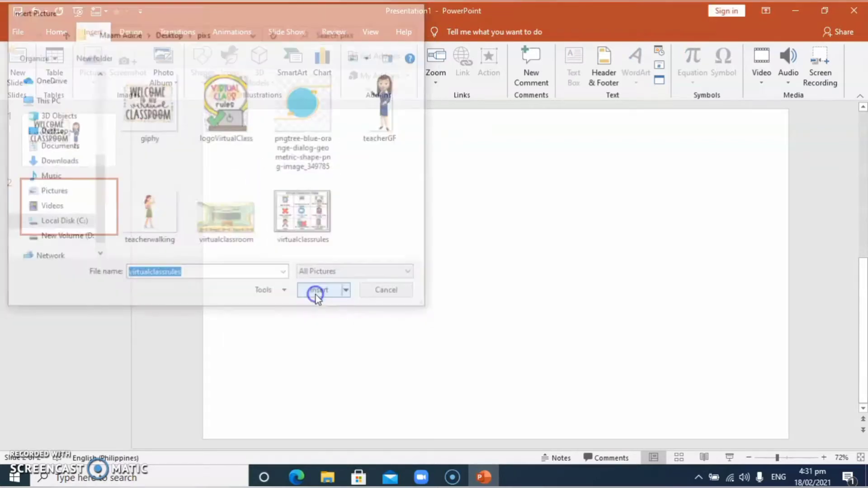
pyautogui.moveTo(273, 107); pyautogui.dragTo(395, 195)
pyautogui.moveTo(520, 271); pyautogui.dragTo(371, 202)
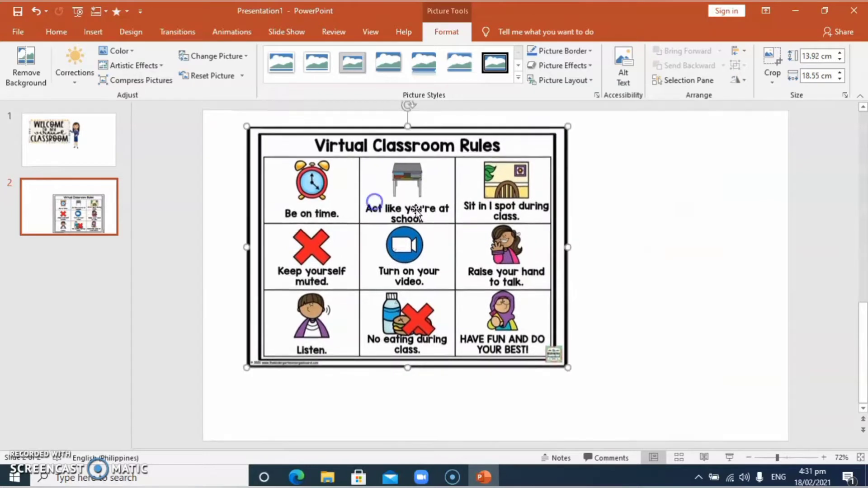
pyautogui.click(634, 313)
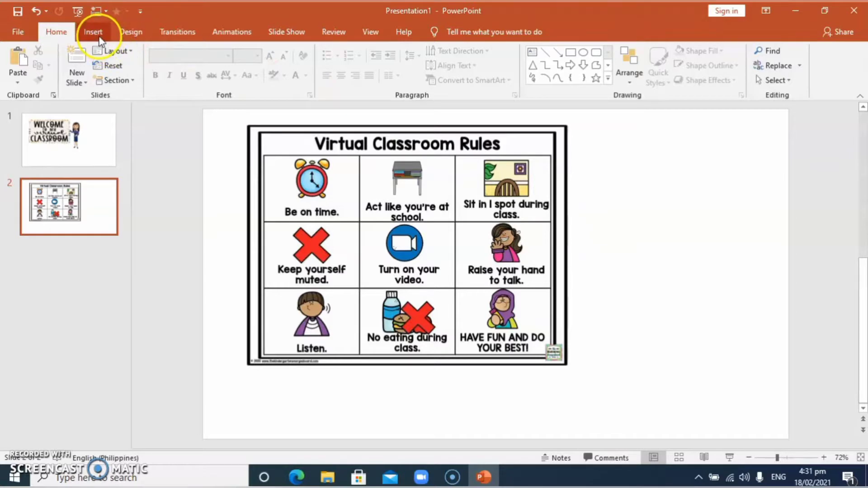
# Add blank slide 3 with the teacherwalking picture moved toward the left
pyautogui.click(76, 80)
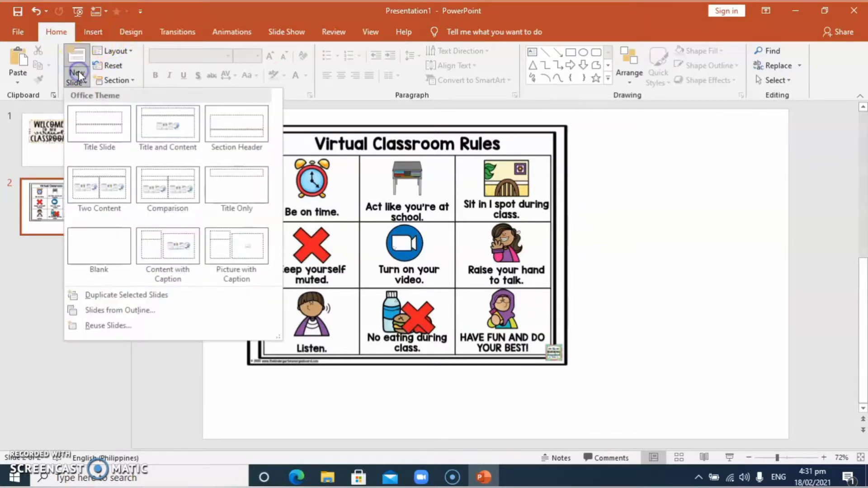
pyautogui.click(106, 250)
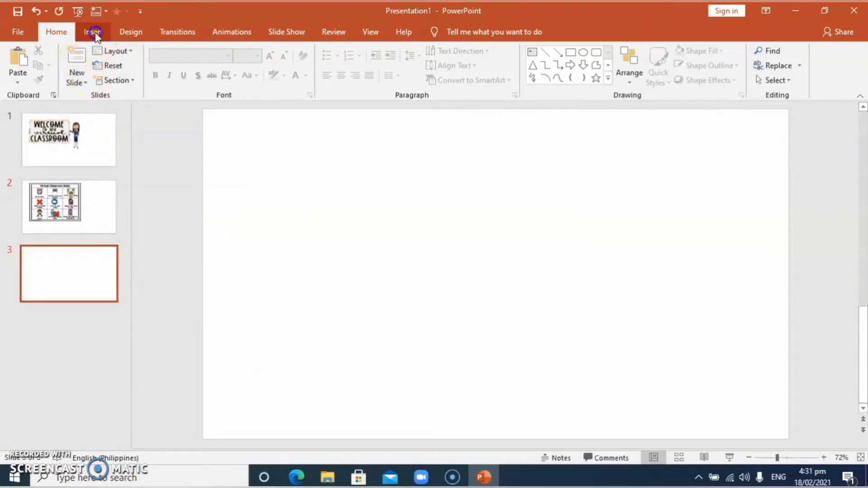
pyautogui.click(93, 32)
pyautogui.click(94, 68)
pyautogui.click(111, 110)
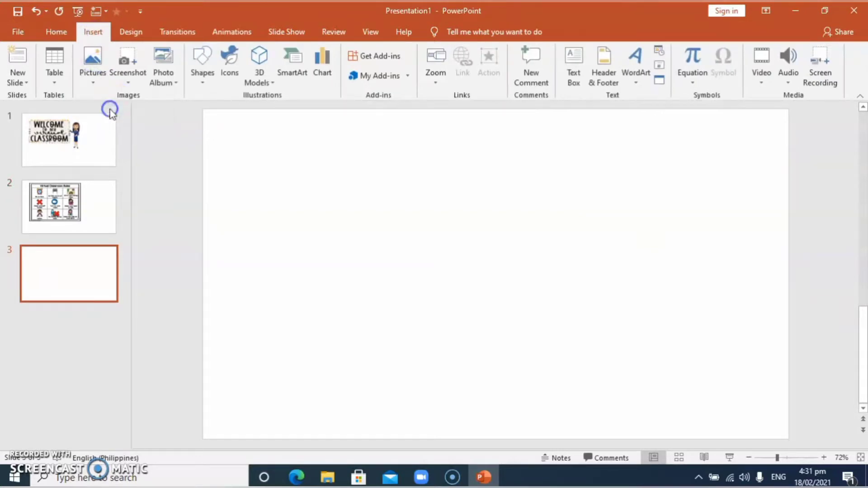
pyautogui.click(152, 191)
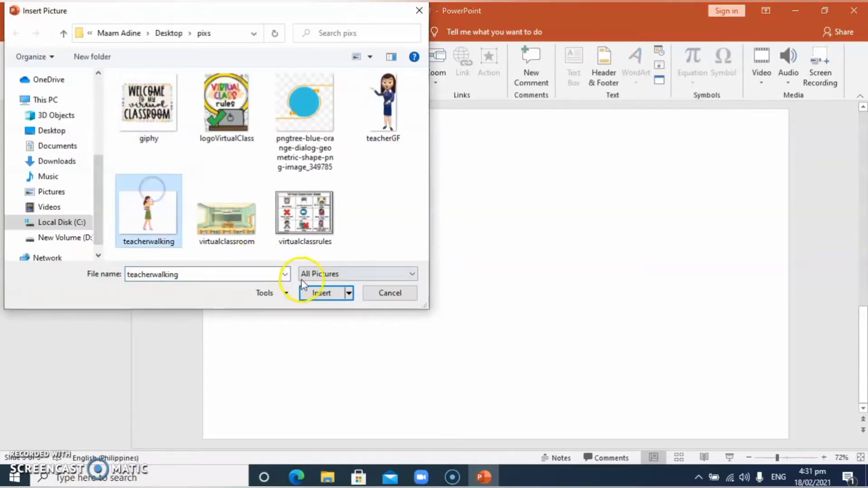
pyautogui.click(322, 292)
pyautogui.moveTo(471, 287); pyautogui.dragTo(323, 253)
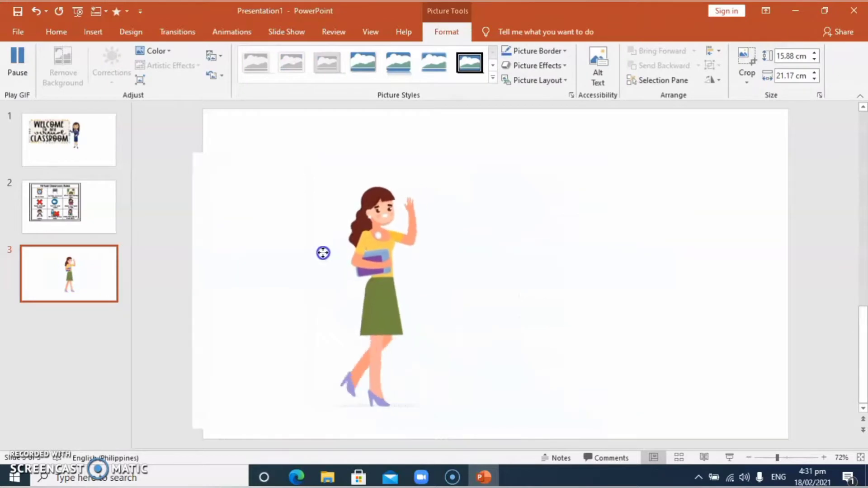
# Add WordArt reading 'Thanks For Watching!' and place it at the slide's top right
pyautogui.click(92, 30)
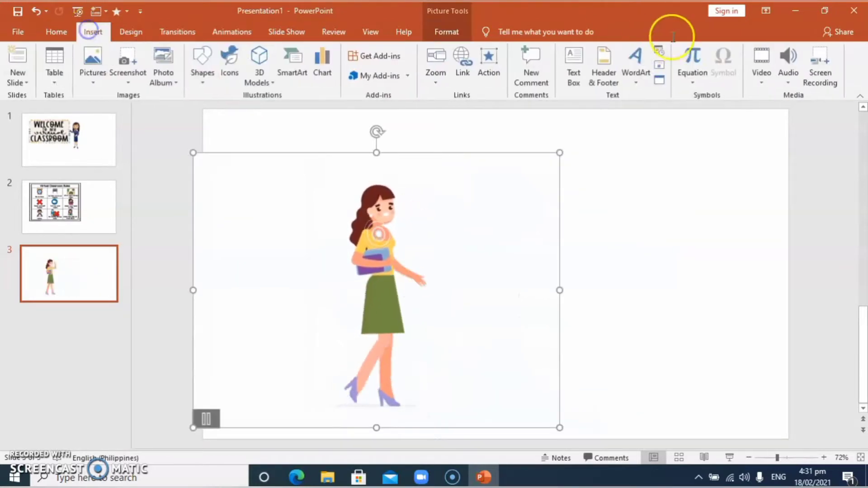
pyautogui.click(626, 72)
pyautogui.click(641, 105)
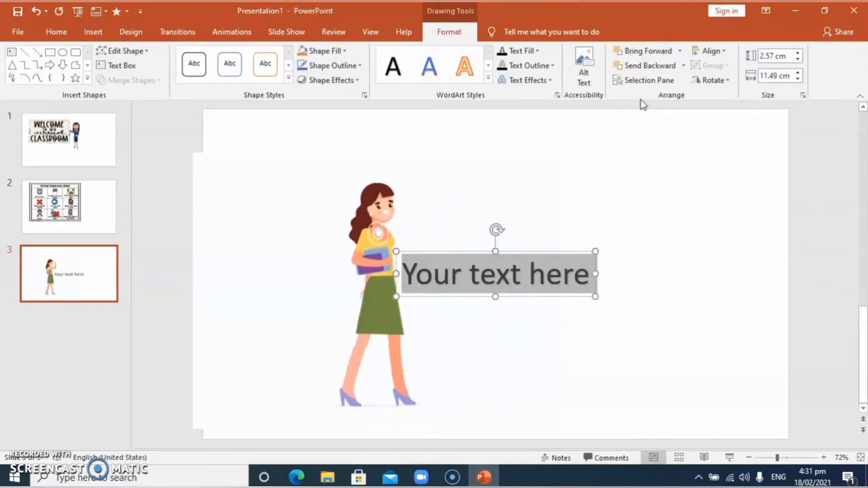
pyautogui.write('Thanks For')
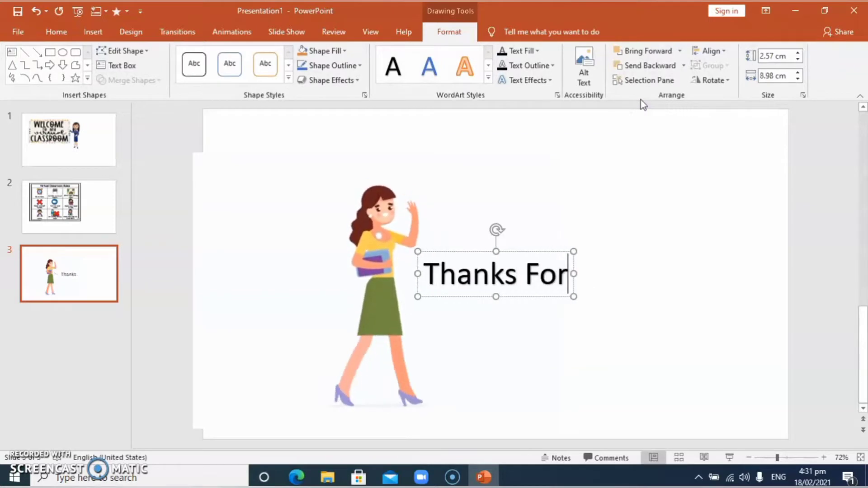
pyautogui.write(' Watchin')
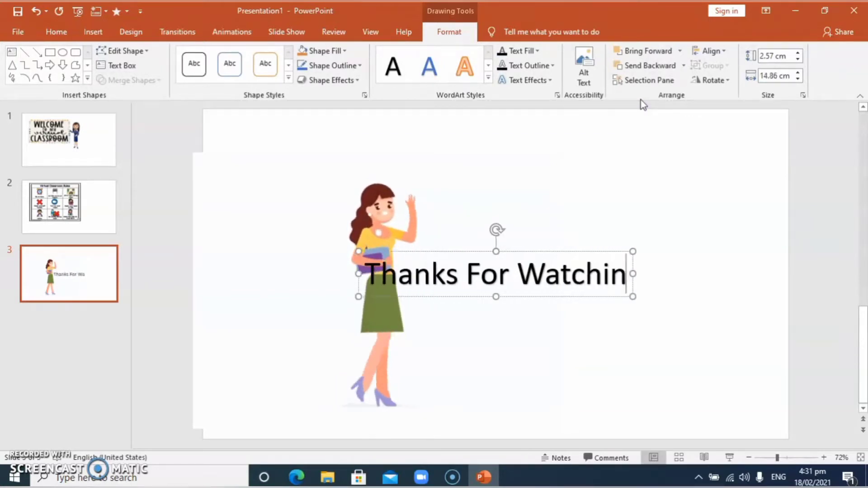
pyautogui.write('g!')
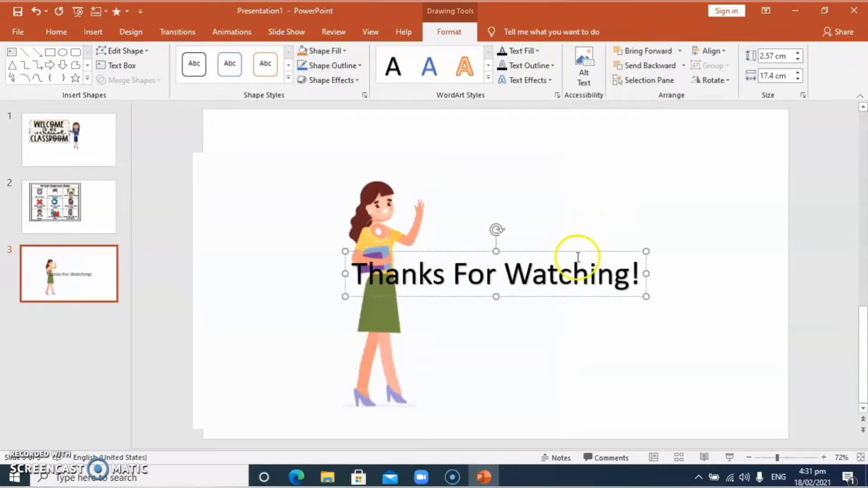
pyautogui.moveTo(576, 251); pyautogui.dragTo(648, 128)
pyautogui.click(645, 270)
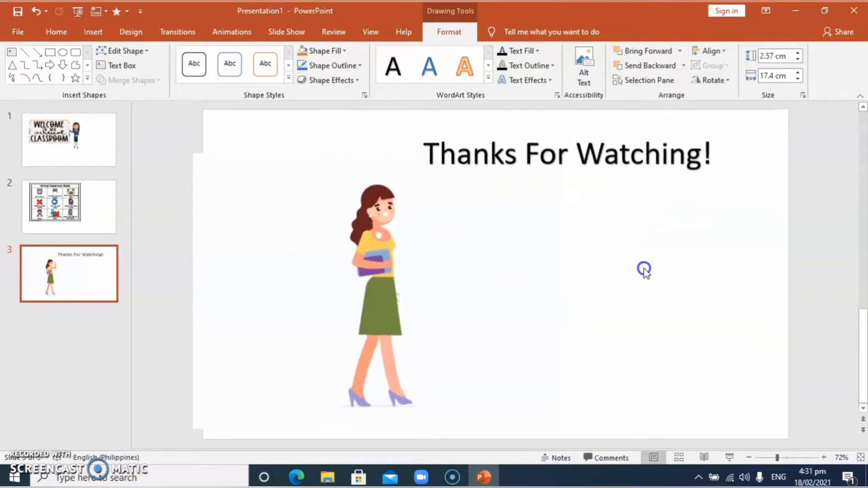
pyautogui.click(326, 211)
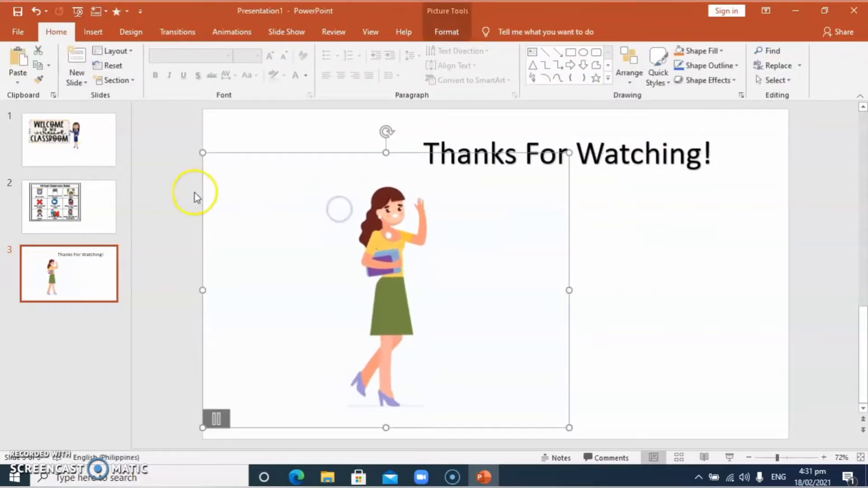
pyautogui.click(180, 183)
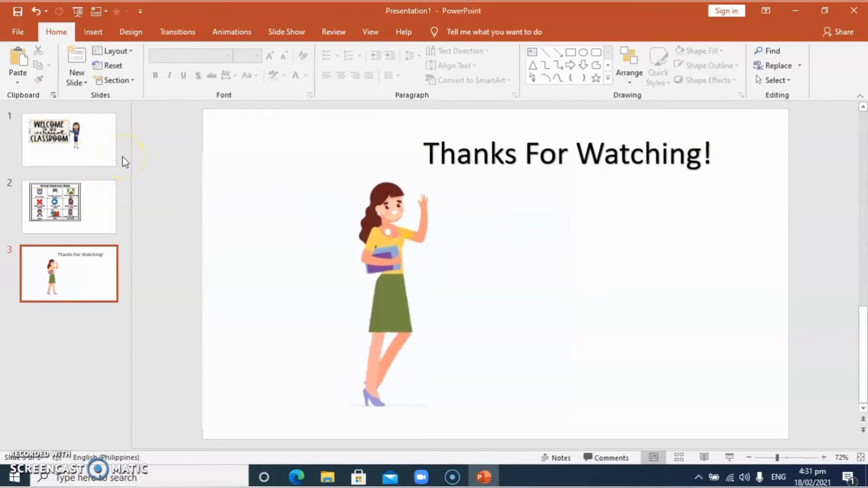
# With the Welcome slide selected, start Record Slide Show from the beginning
pyautogui.click(108, 135)
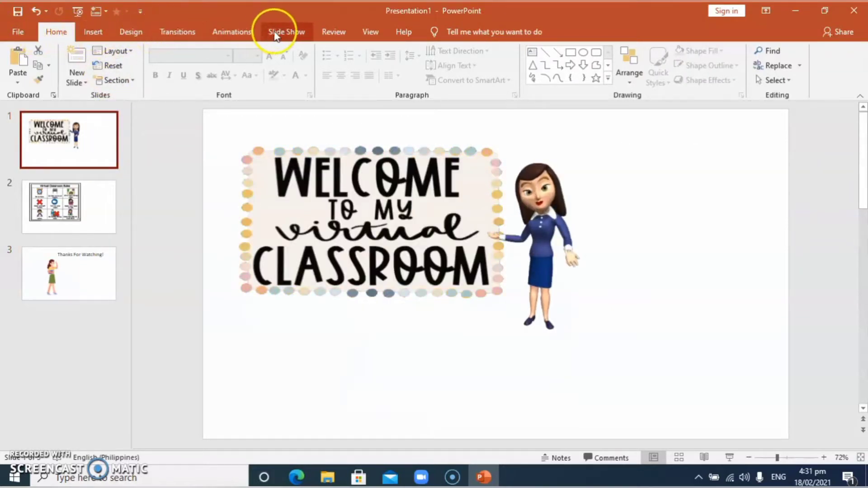
pyautogui.click(288, 32)
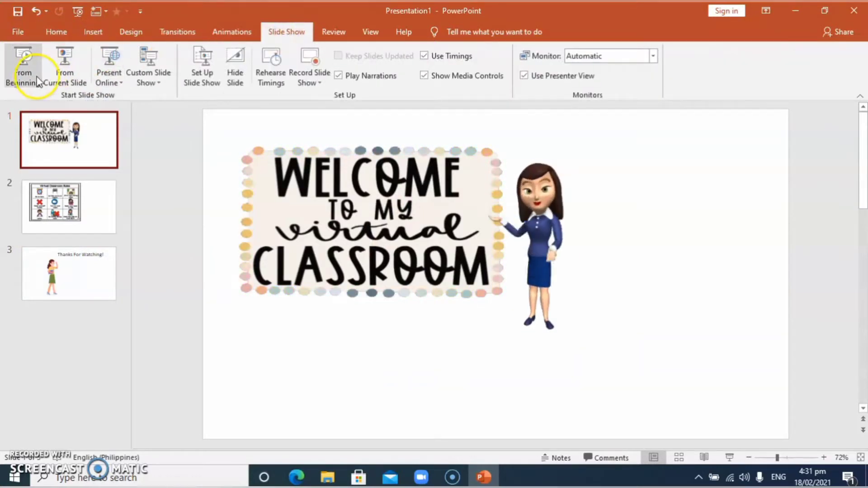
pyautogui.click(321, 84)
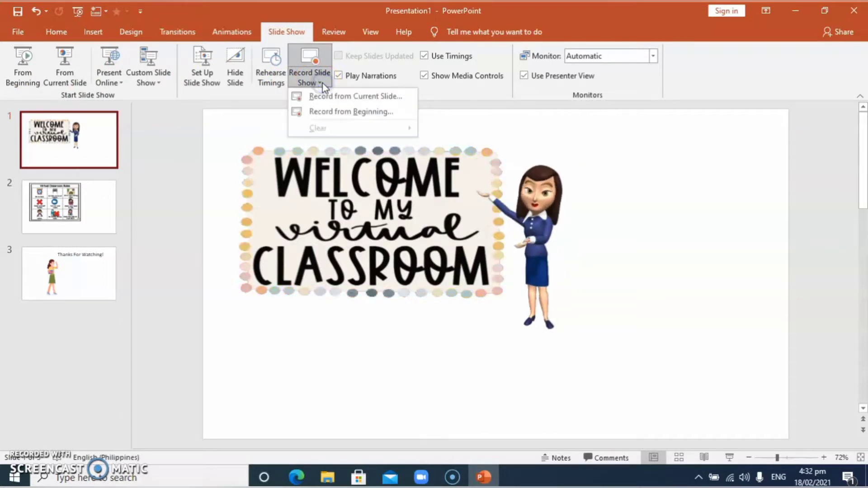
pyautogui.click(347, 113)
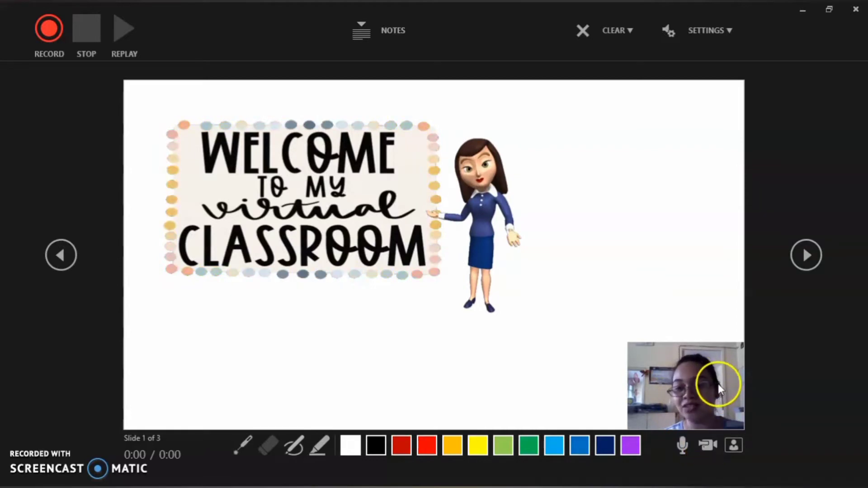
pyautogui.click(707, 450)
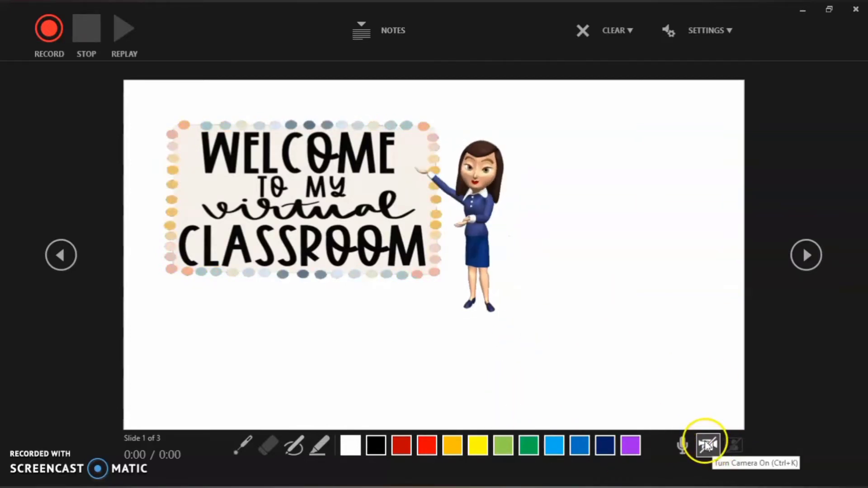
pyautogui.click(707, 446)
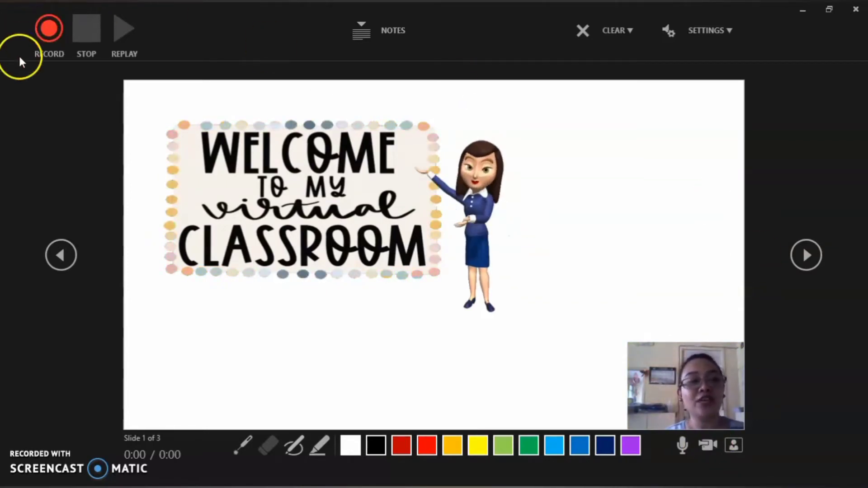
pyautogui.click(39, 24)
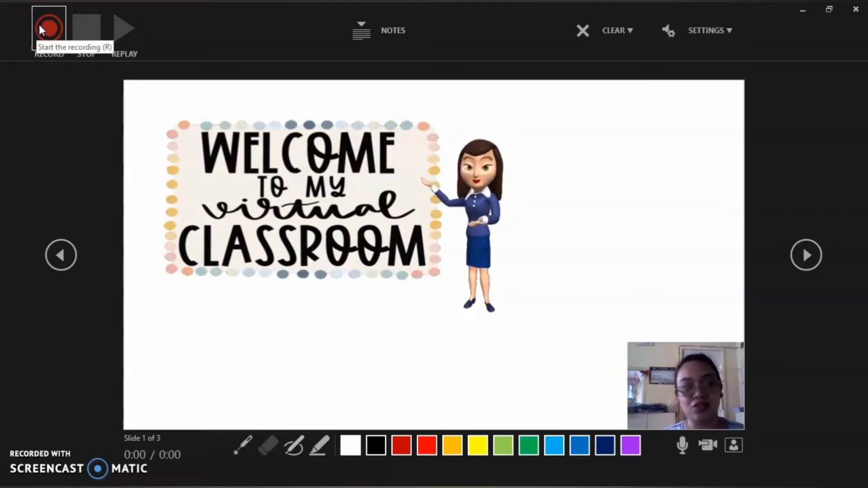
# Record a six-second narration take on the Welcome slide, then advance to the Rules slide
pyautogui.click(49, 28)
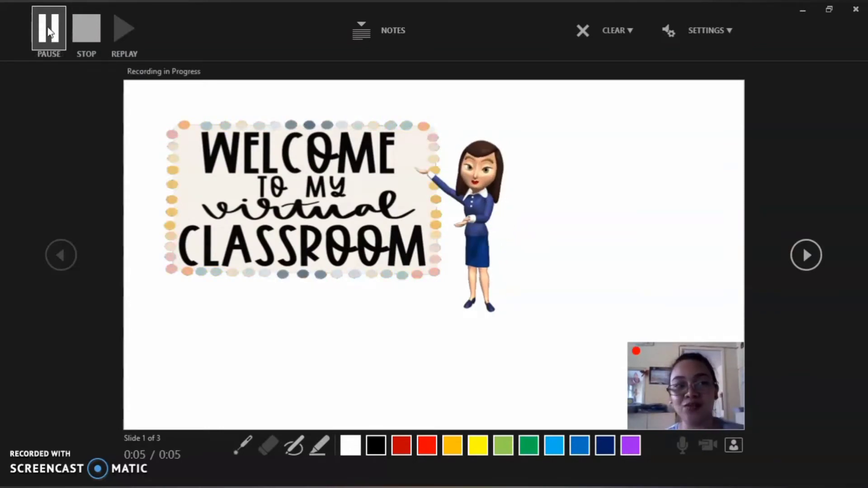
pyautogui.click(49, 32)
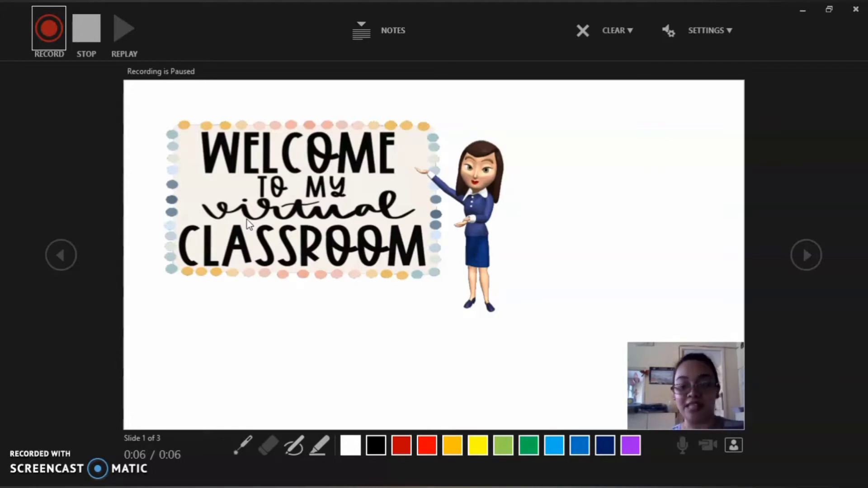
pyautogui.click(88, 43)
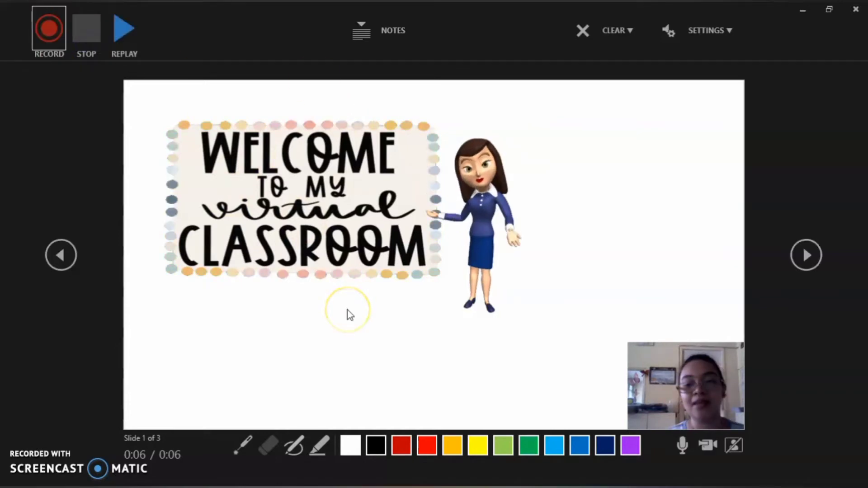
pyautogui.click(811, 258)
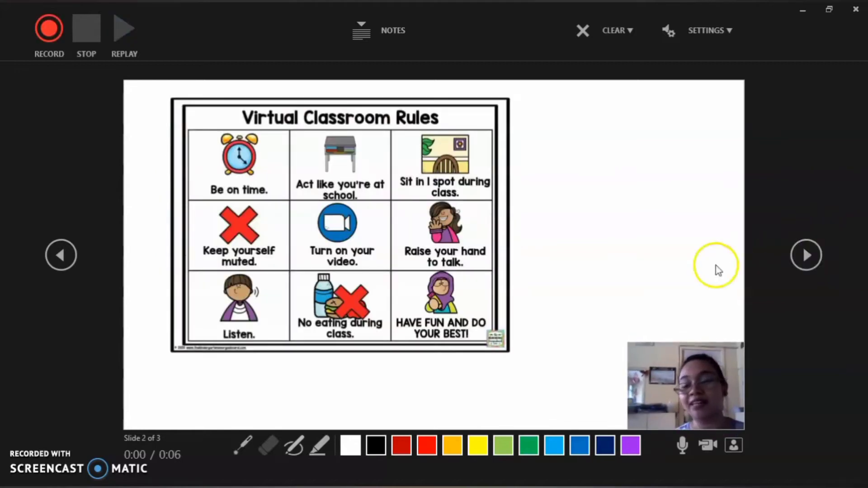
# Narrate the Rules and Thanks For Watching! slides, stopping with 0:42 recorded in total
pyautogui.click(50, 29)
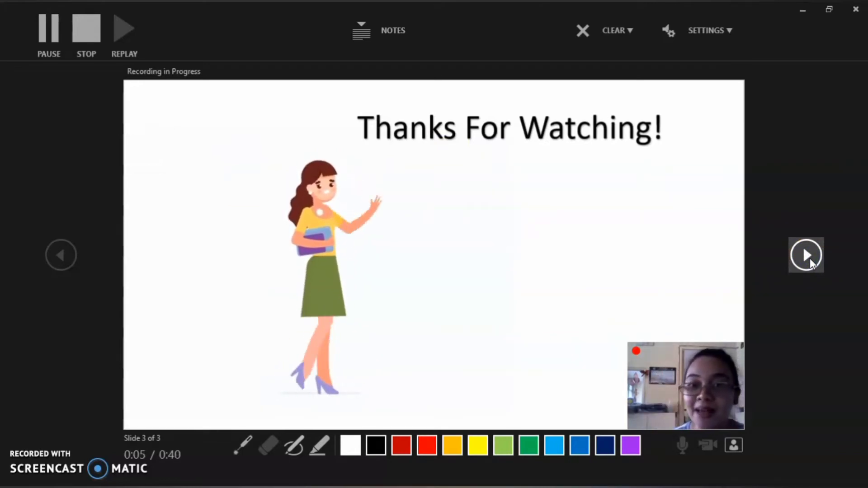
pyautogui.click(94, 29)
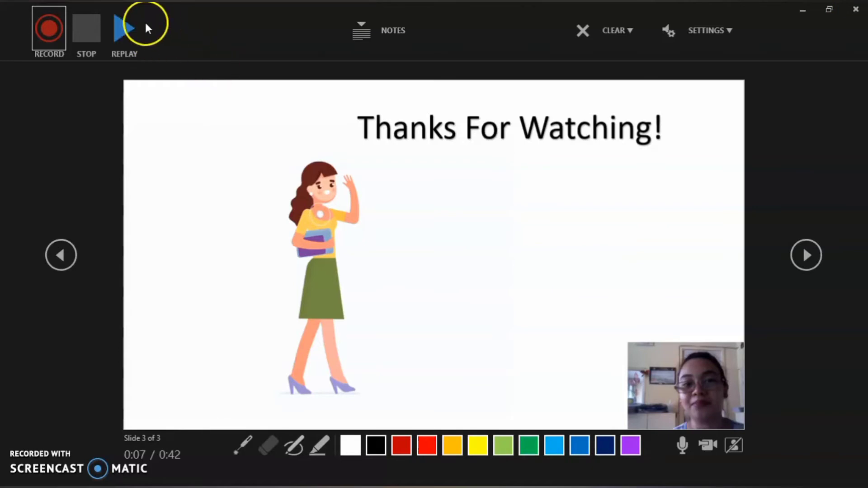
pyautogui.click(132, 26)
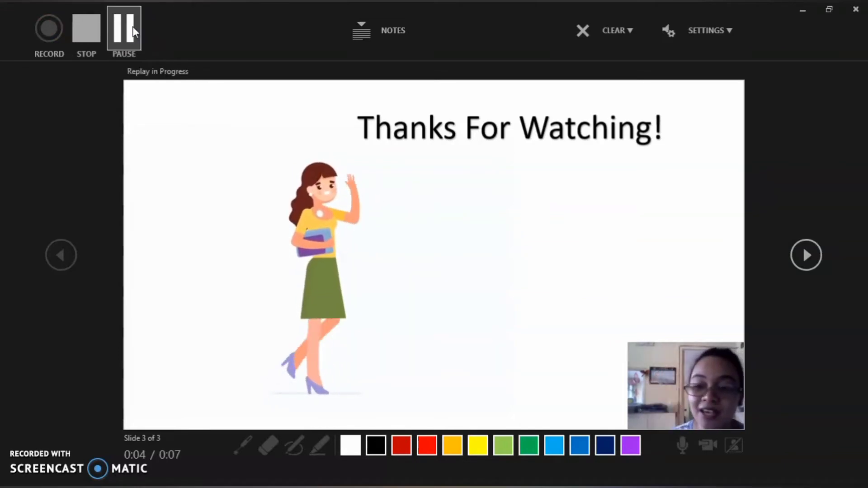
pyautogui.click(98, 28)
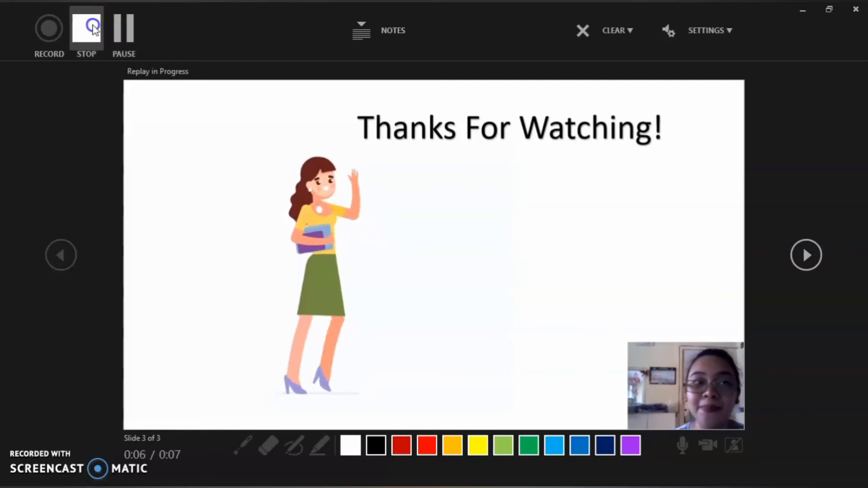
pyautogui.click(347, 200)
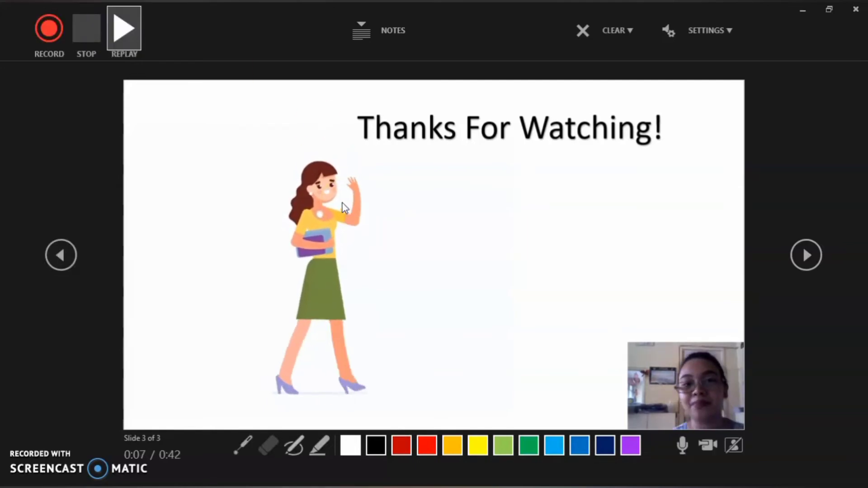
pyautogui.click(597, 291)
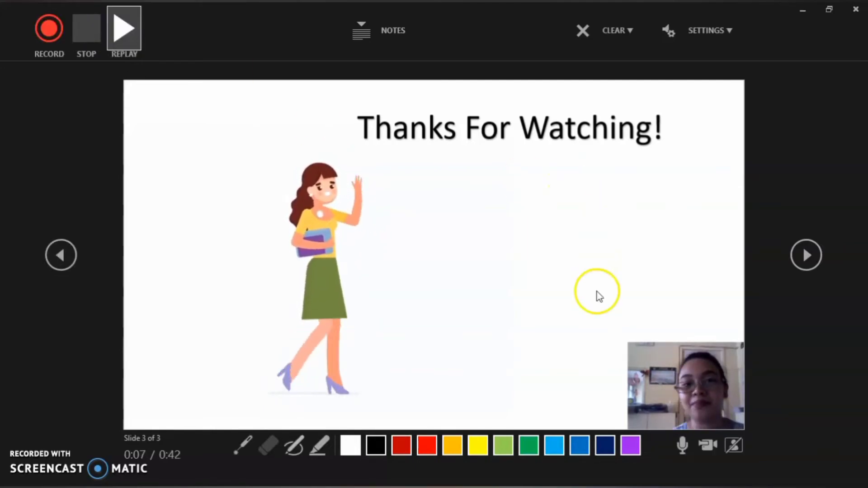
pyautogui.click(631, 29)
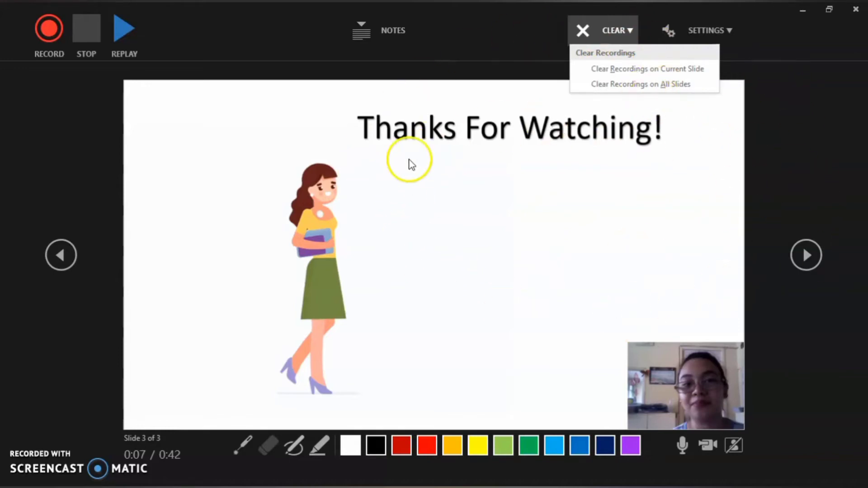
pyautogui.click(498, 34)
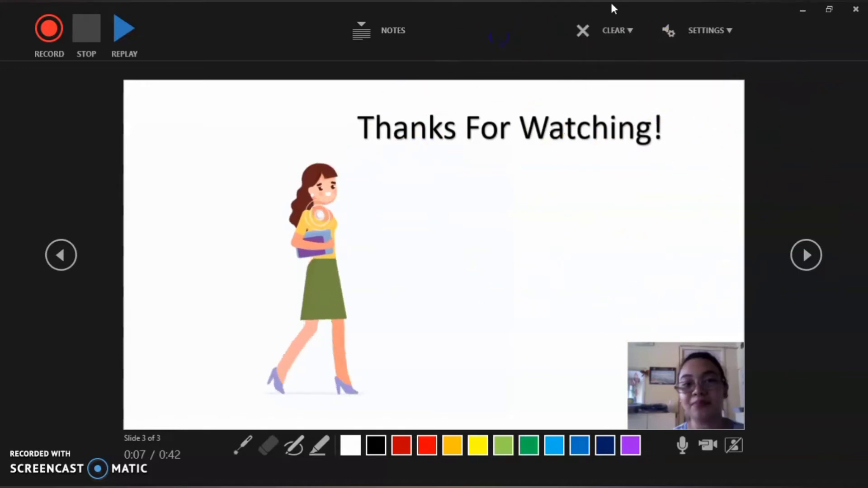
# Close the recorder, then give slide 3's webcam clip a framed style, enlarge and reposition it
pyautogui.click(861, 9)
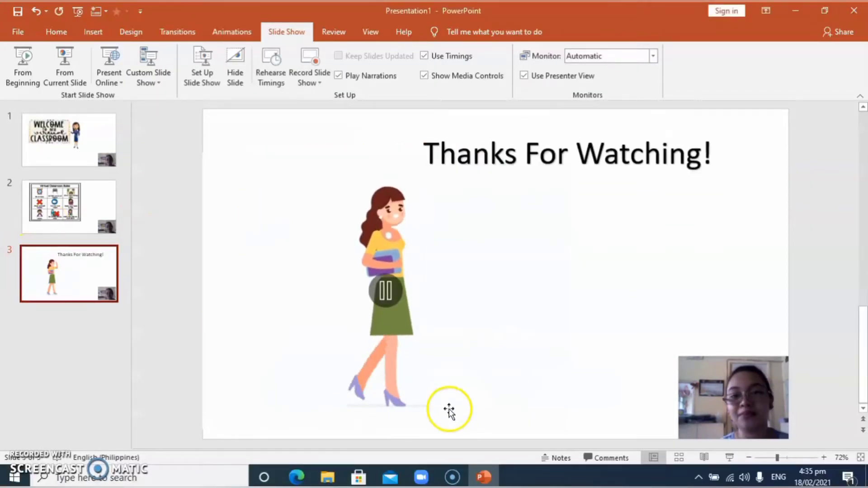
pyautogui.click(721, 381)
pyautogui.click(669, 320)
pyautogui.click(702, 383)
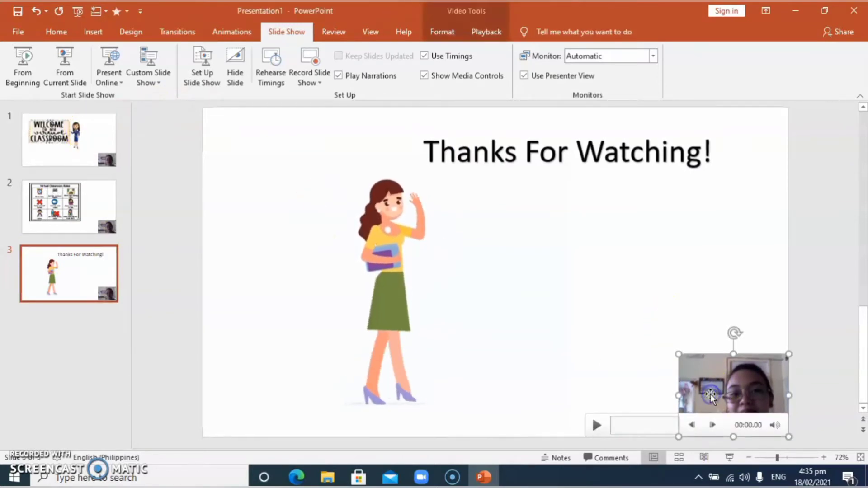
pyautogui.click(440, 29)
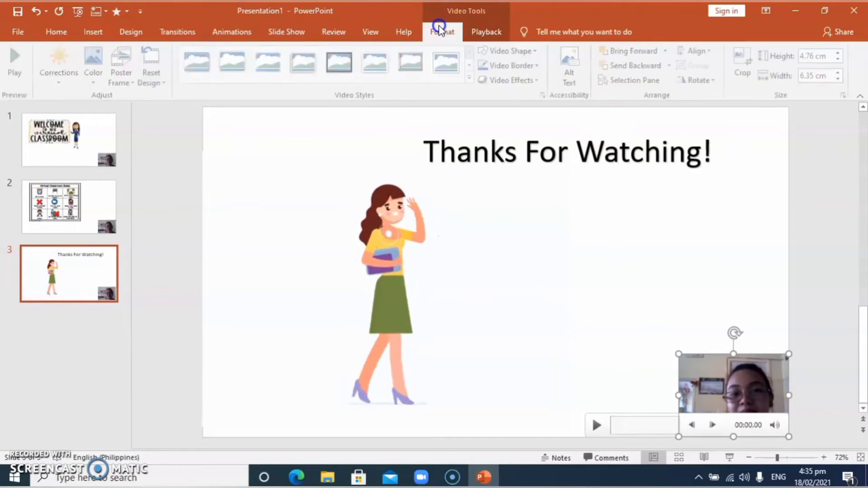
pyautogui.click(414, 60)
pyautogui.moveTo(714, 384); pyautogui.dragTo(655, 335)
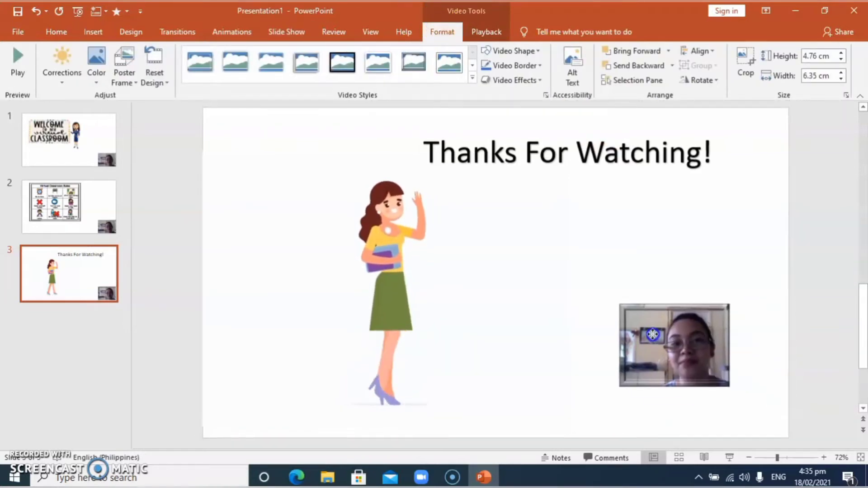
pyautogui.moveTo(617, 386); pyautogui.dragTo(584, 384)
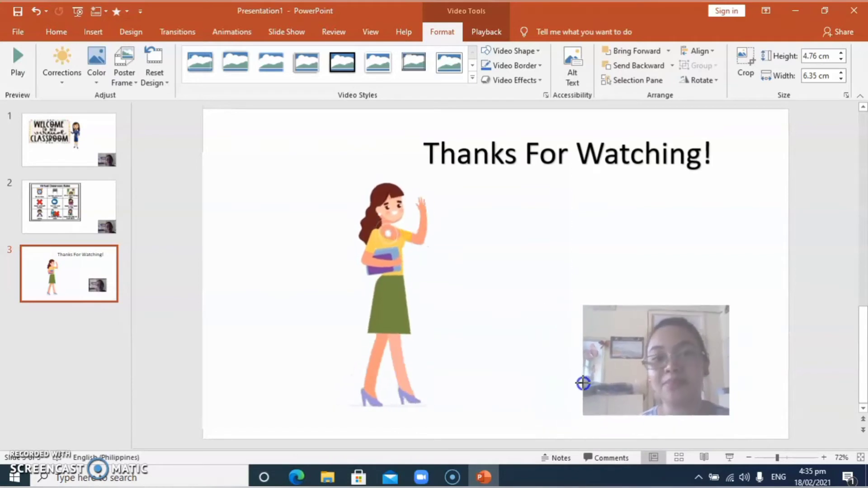
pyautogui.moveTo(654, 335); pyautogui.dragTo(699, 350)
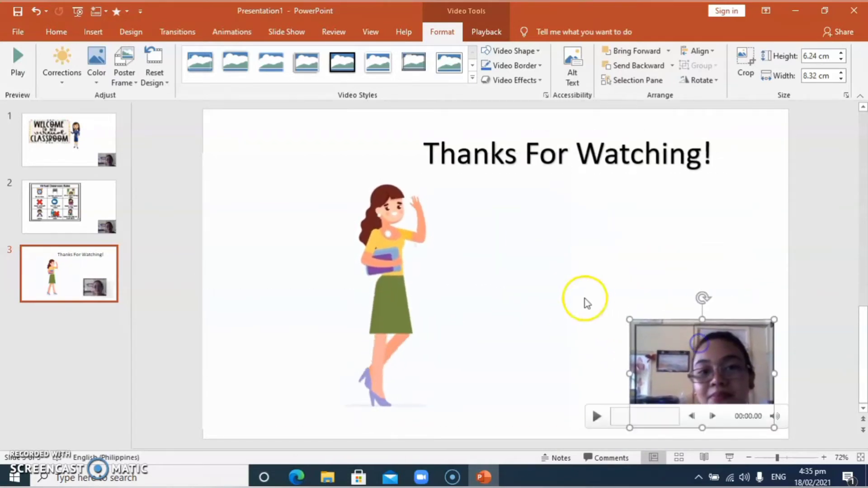
pyautogui.click(261, 169)
# Give slide 2's webcam clip a grey frame and enlarge it to about 7×9 cm
pyautogui.click(110, 185)
pyautogui.click(682, 403)
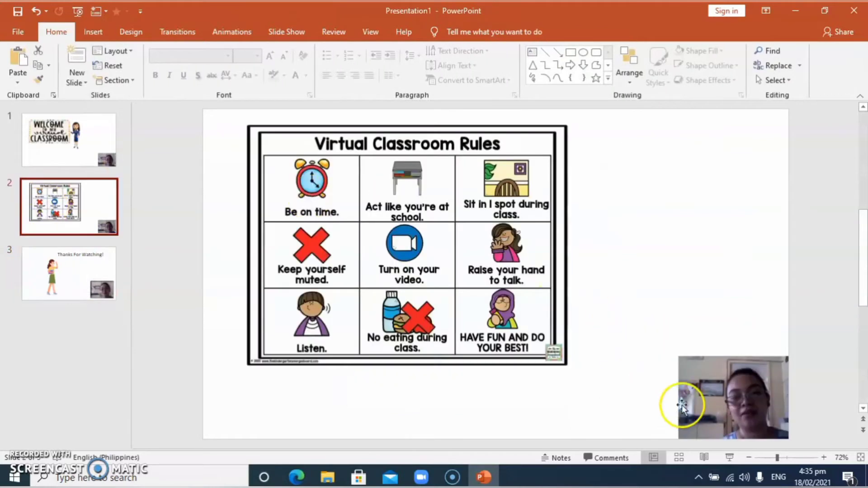
pyautogui.moveTo(694, 397); pyautogui.dragTo(677, 360)
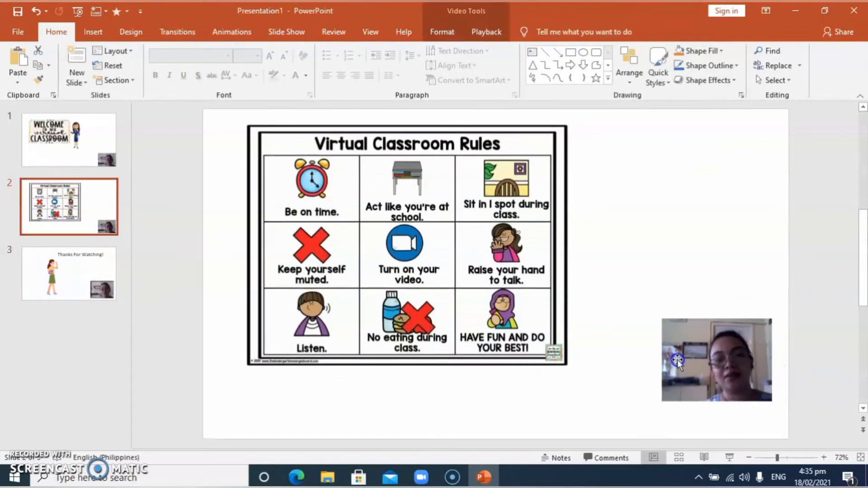
pyautogui.click(435, 29)
pyautogui.click(306, 62)
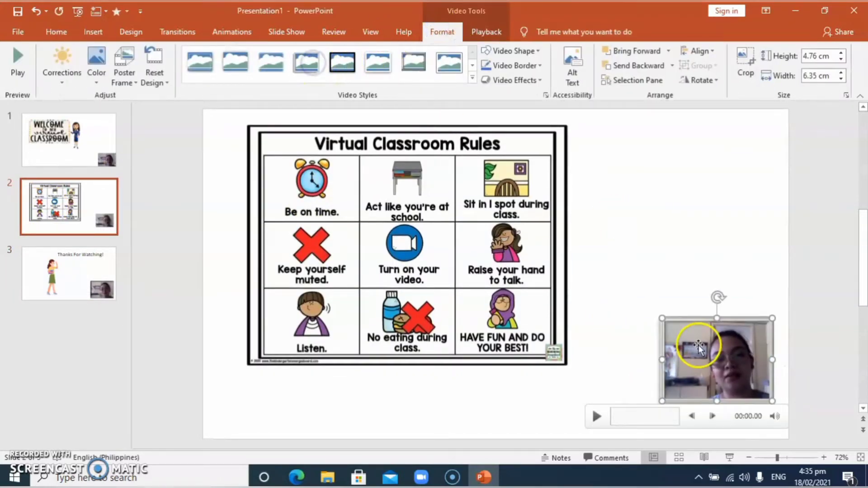
pyautogui.moveTo(661, 316); pyautogui.dragTo(610, 276)
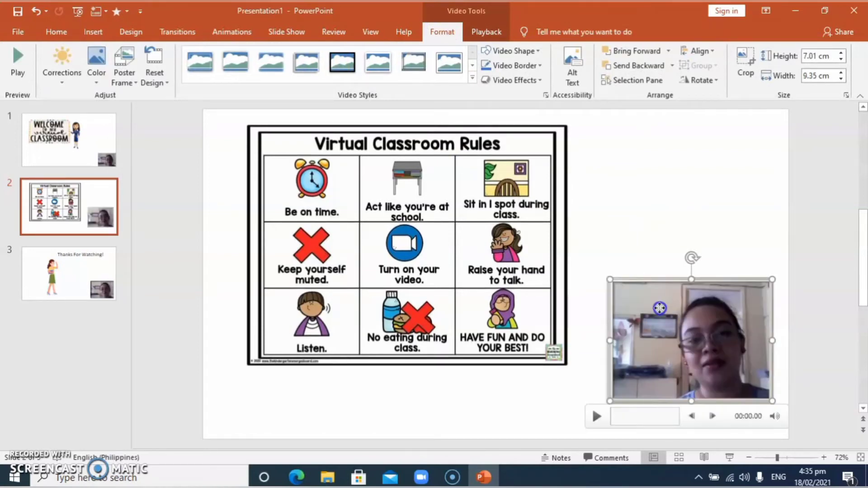
pyautogui.moveTo(660, 312); pyautogui.dragTo(656, 307)
# Enlarge the Welcome slide's webcam clip to 7.57 × 10.09 cm and nudge it into place
pyautogui.click(80, 133)
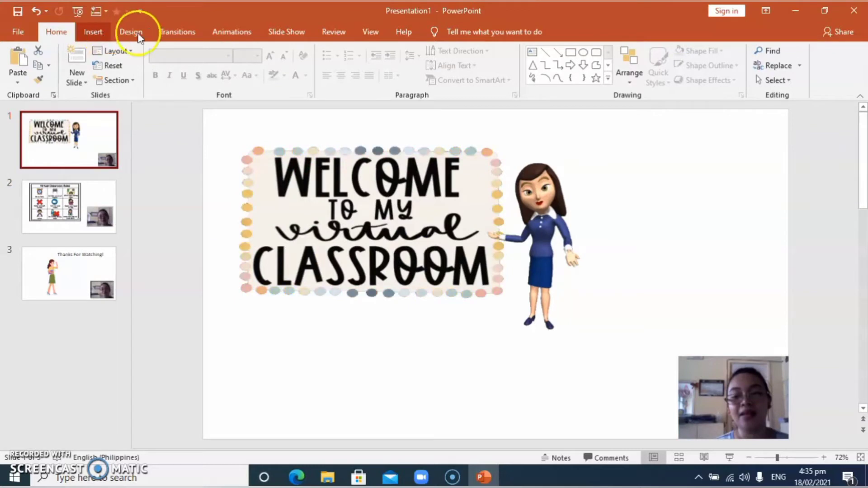
pyautogui.doubleClick(776, 415)
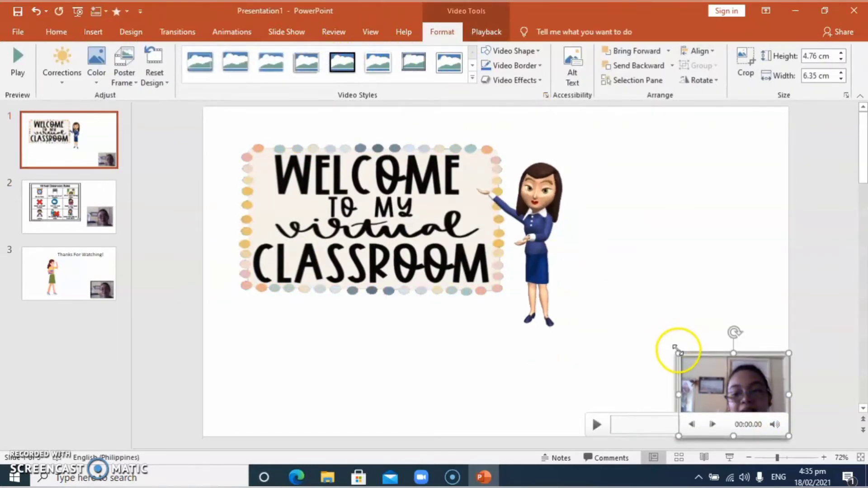
pyautogui.moveTo(678, 354); pyautogui.dragTo(648, 344)
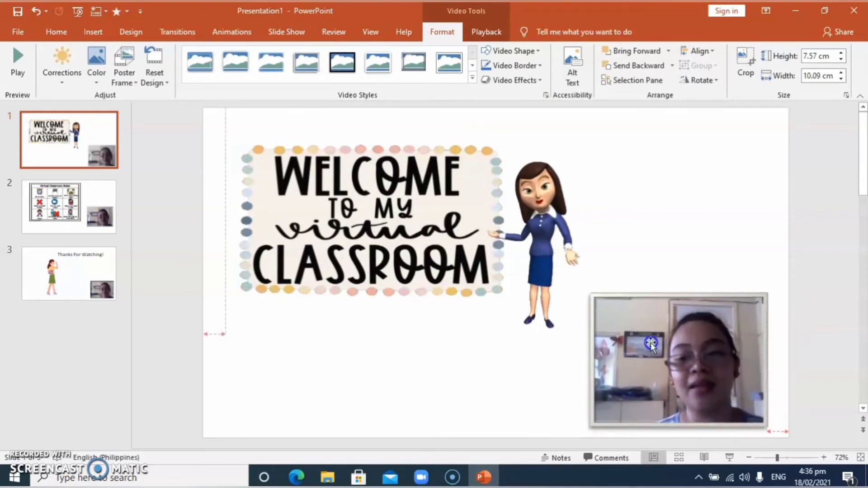
pyautogui.click(661, 266)
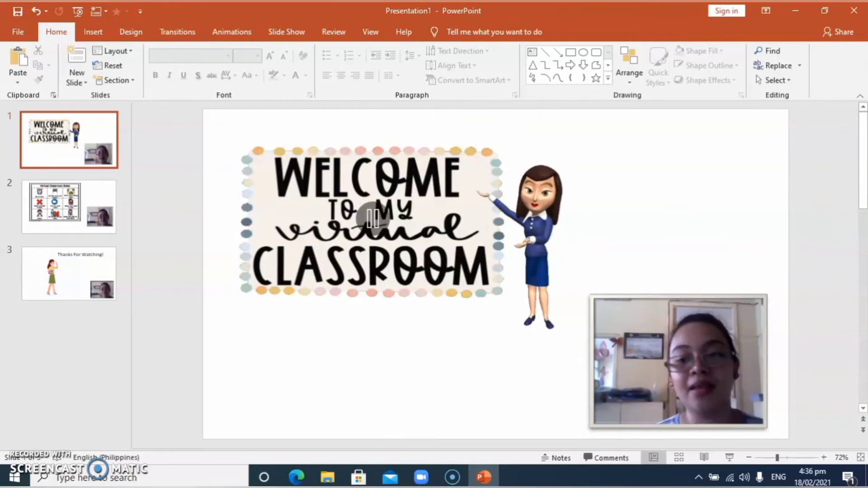
# Save the file in the Desktop folder under the name instructionalvideo2
pyautogui.click(19, 27)
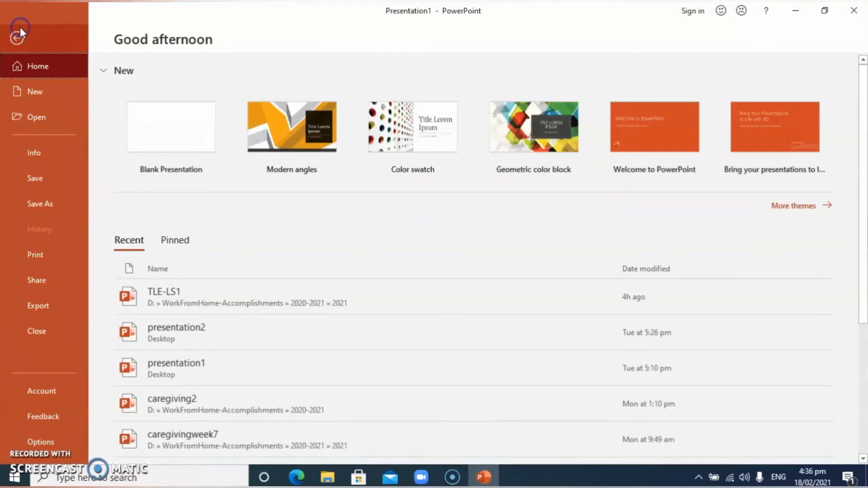
pyautogui.click(51, 178)
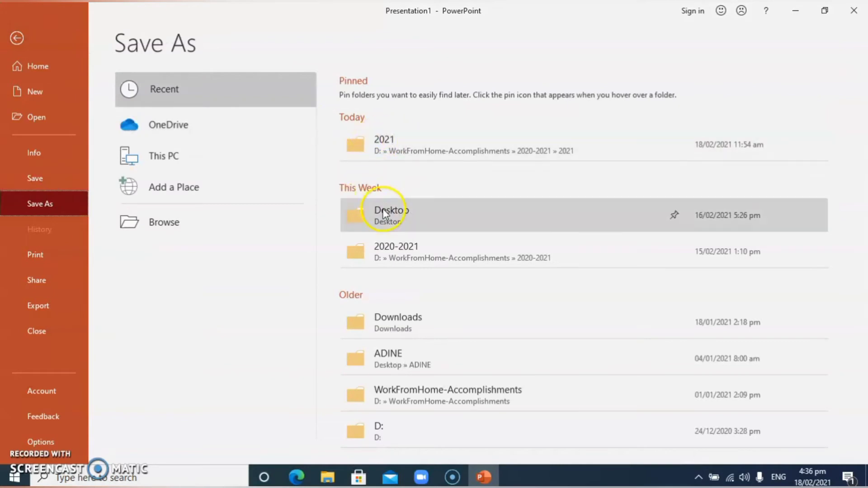
pyautogui.click(382, 210)
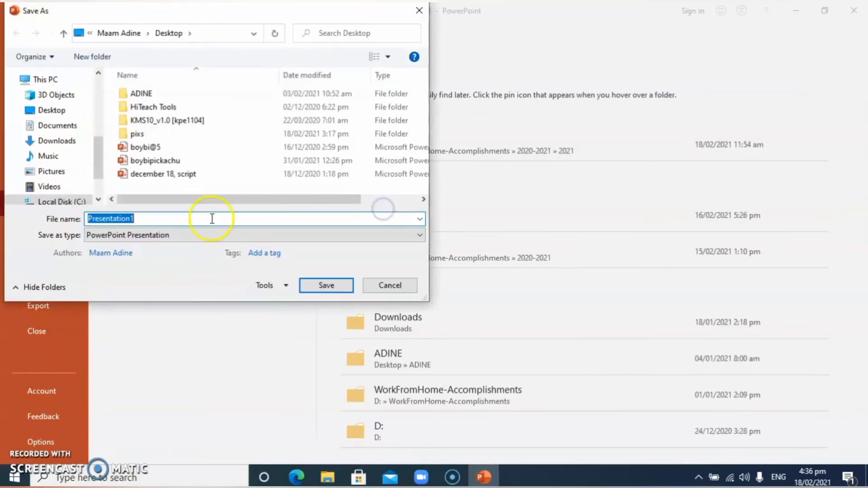
pyautogui.write('instru')
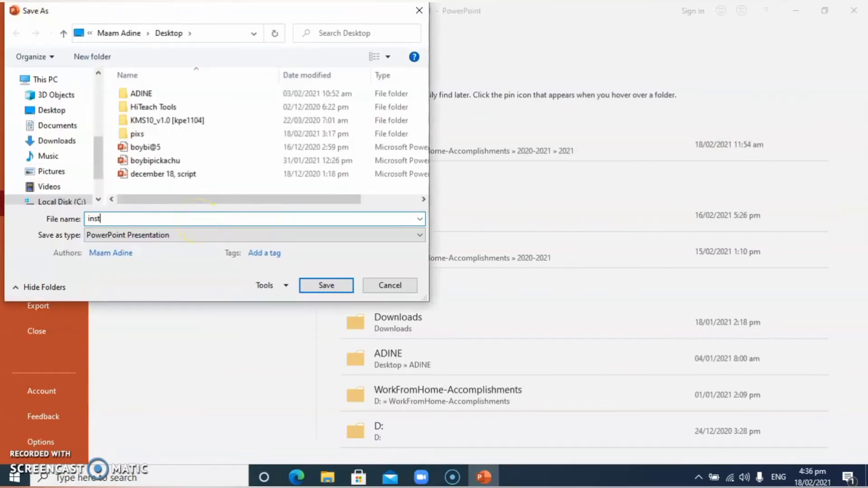
pyautogui.write('ctionalvideo2')
pyautogui.click(321, 288)
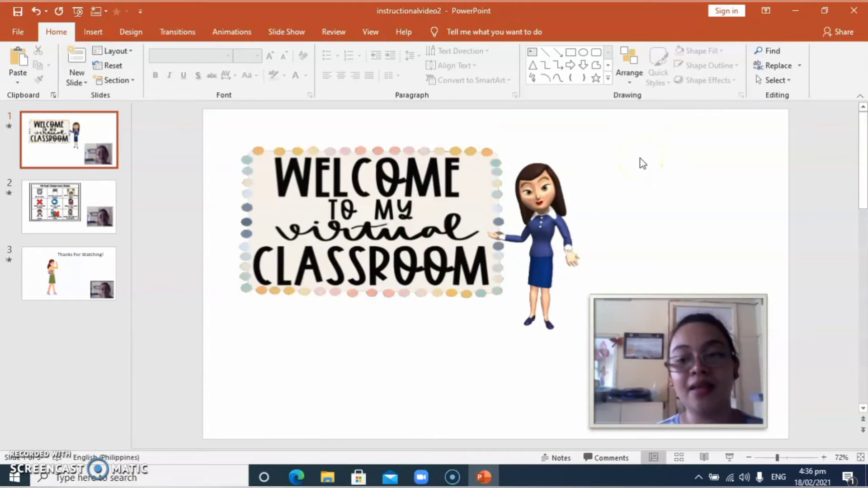
pyautogui.click(640, 158)
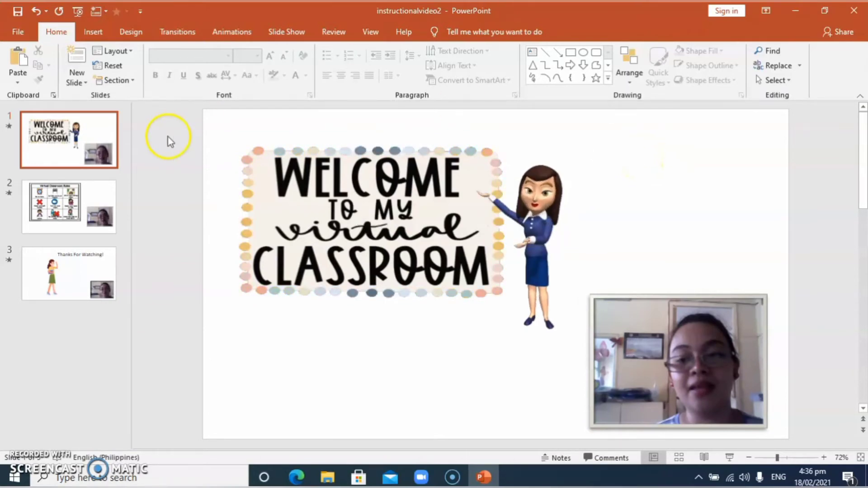
# Export instructionalvideo2.mp4 in Full HD to the Desktop, using recorded timings and narrations
pyautogui.click(13, 31)
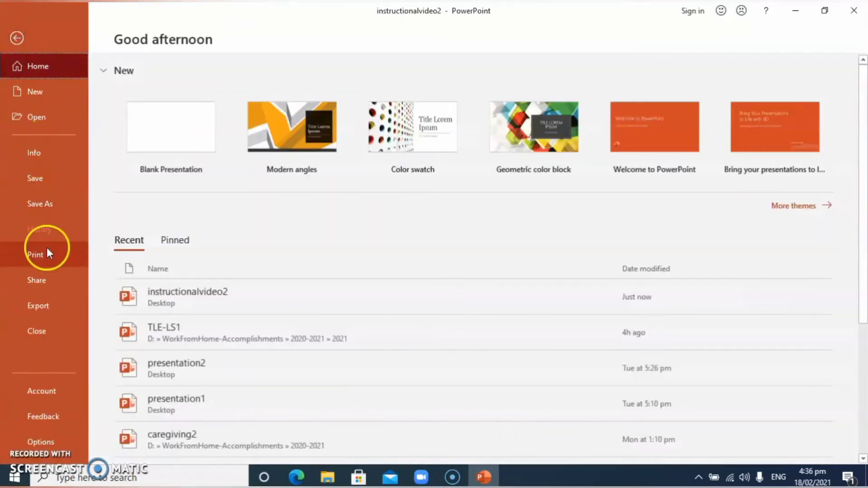
pyautogui.click(47, 304)
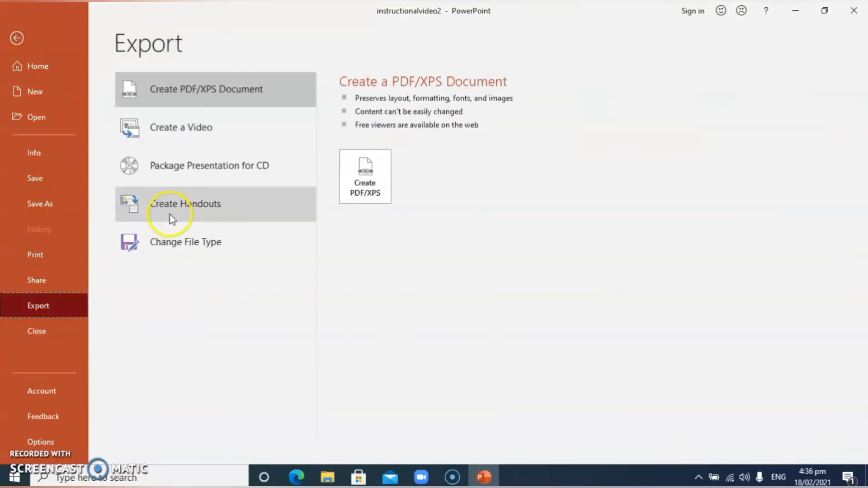
pyautogui.click(185, 132)
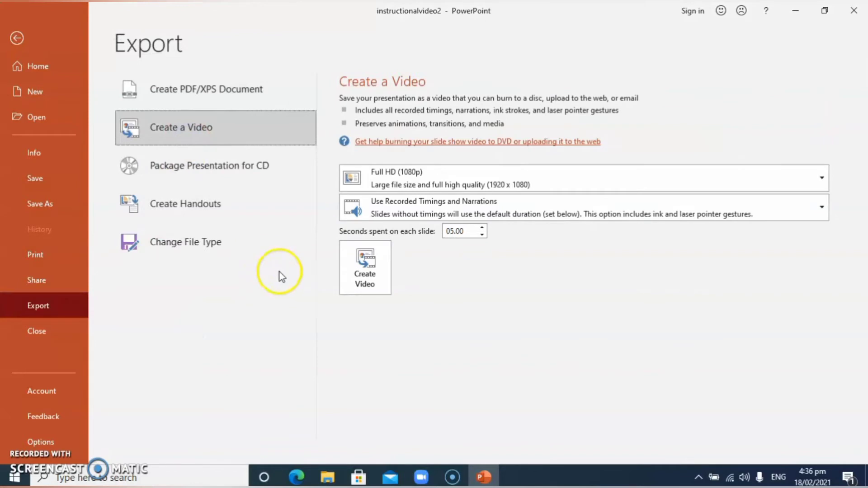
pyautogui.click(398, 202)
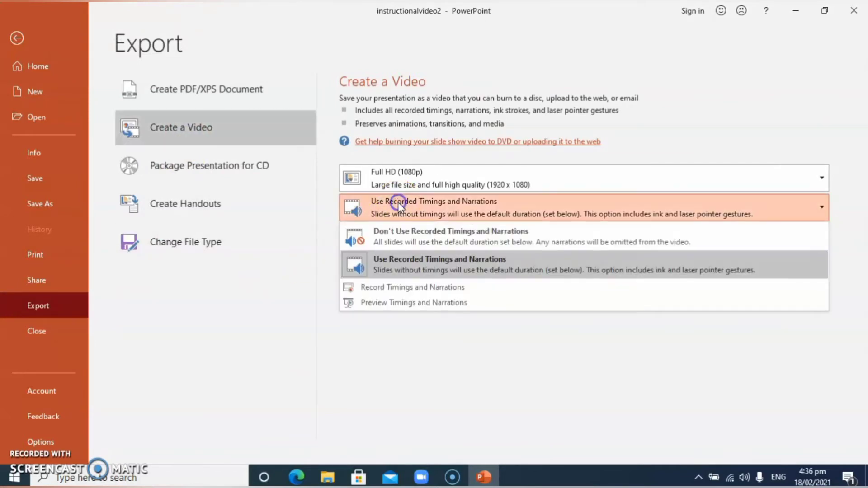
pyautogui.click(380, 256)
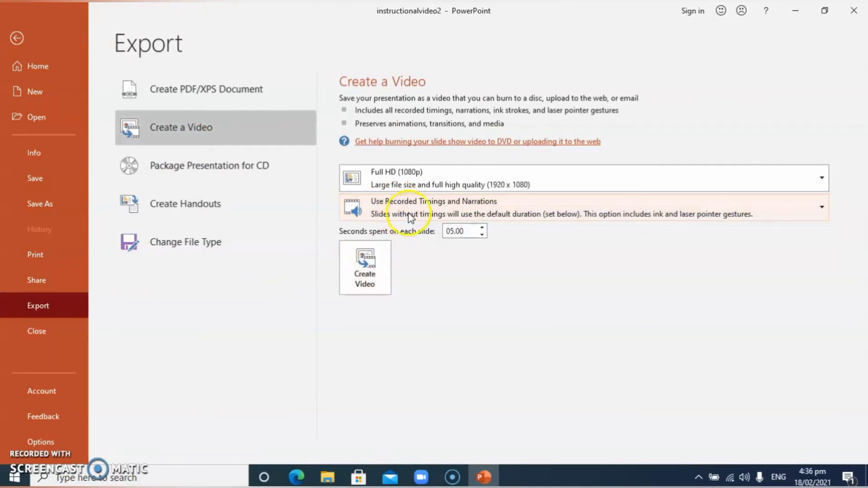
pyautogui.click(378, 266)
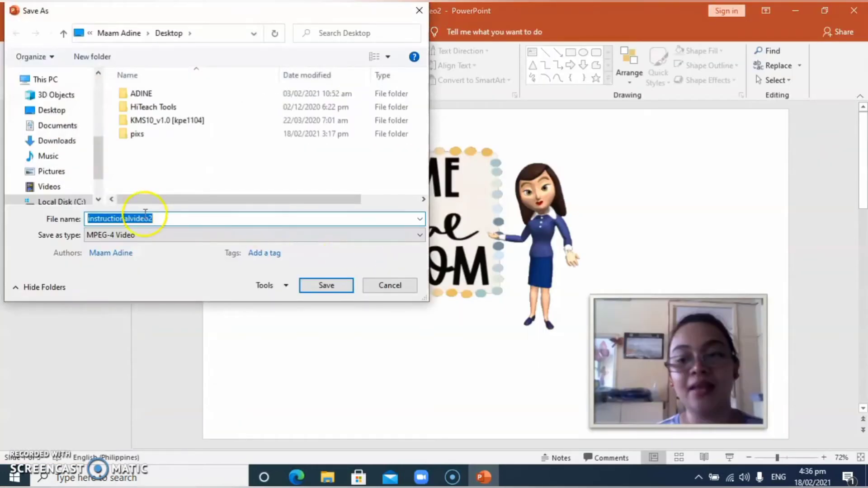
pyautogui.click(181, 218)
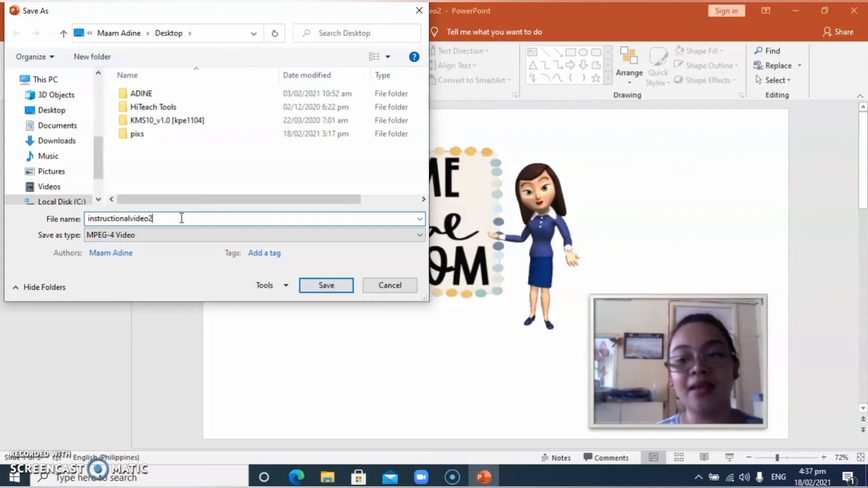
pyautogui.click(328, 285)
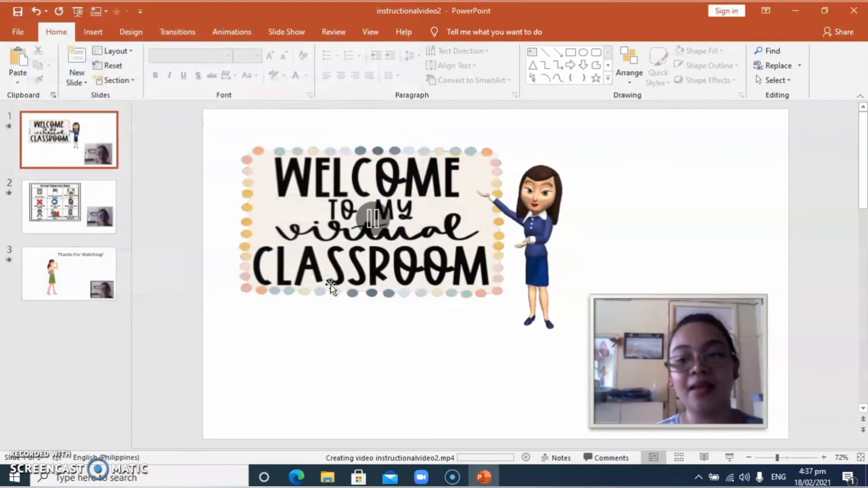
# Let the instructionalvideo2.mp4 export finish rendering, then close PowerPoint
pyautogui.click(358, 366)
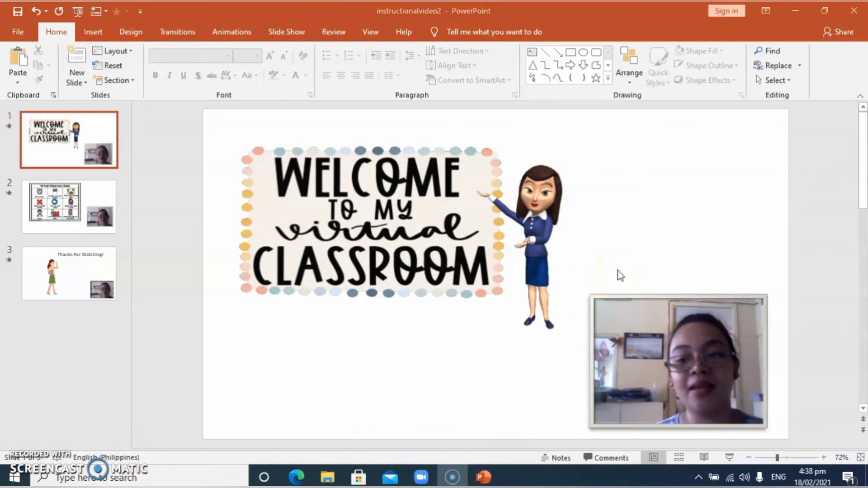
pyautogui.click(857, 11)
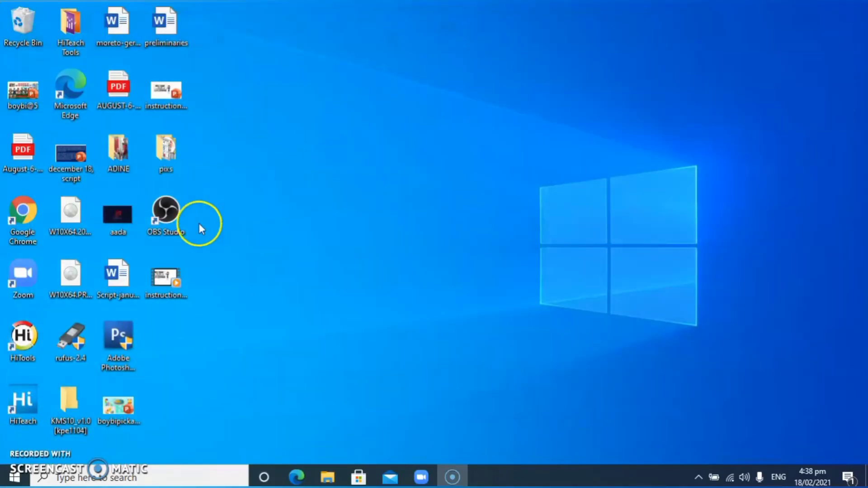
# Open the exported instructionalvideo2 MP4 from the desktop in the media player
pyautogui.doubleClick(164, 281)
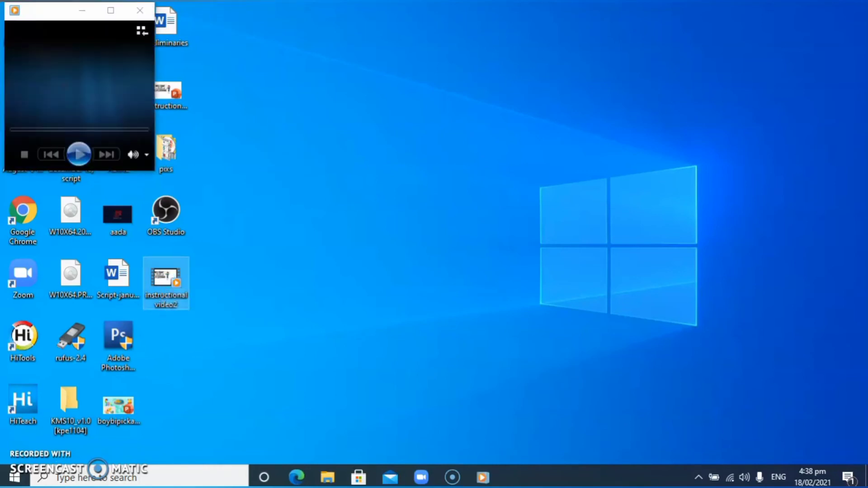
# Maximize Windows Media Player and watch instructionalvideo2 play from the Welcome slide
pyautogui.click(110, 10)
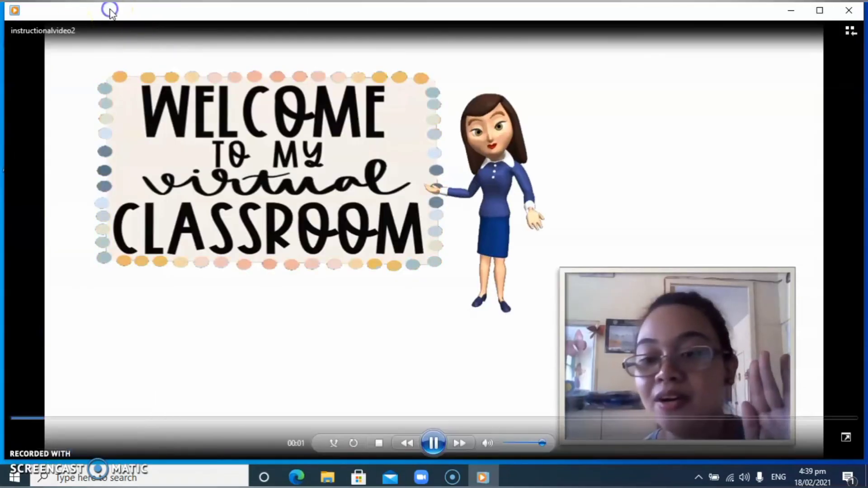